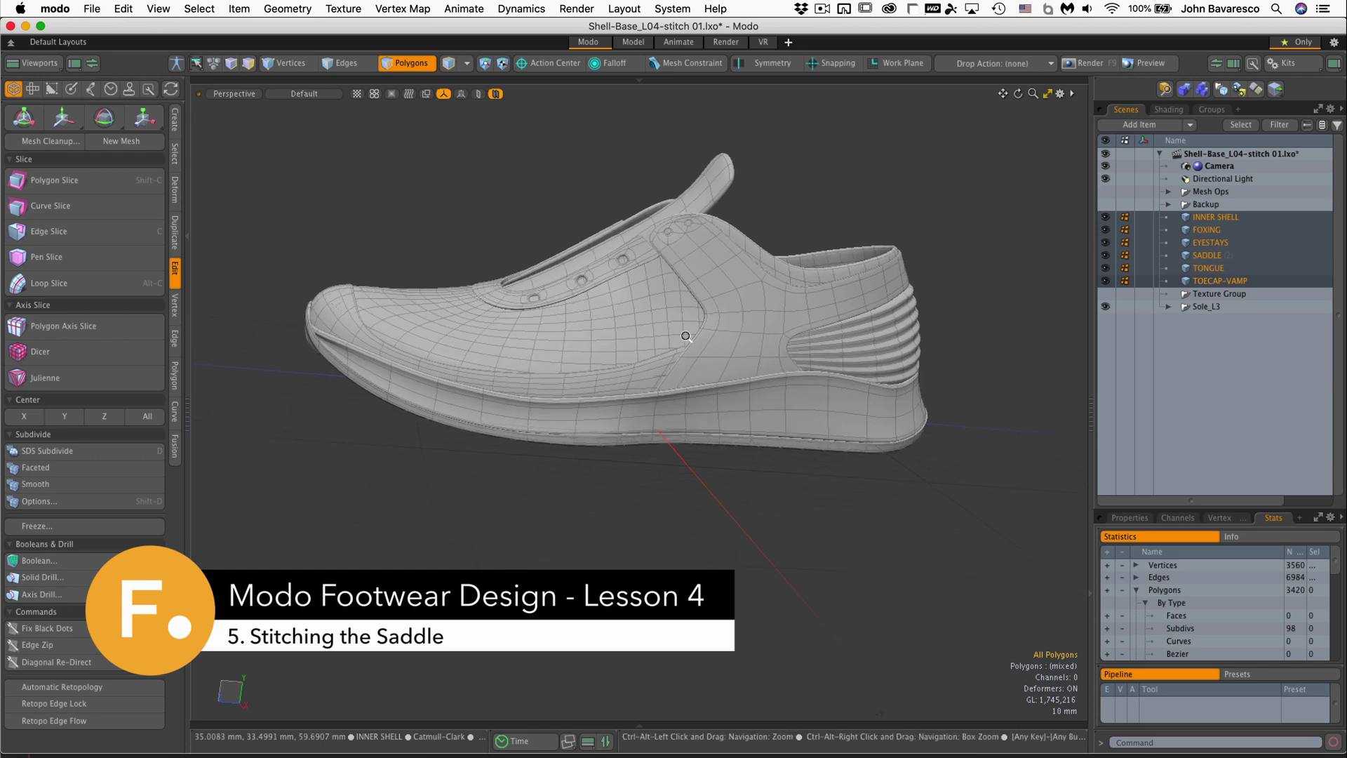
Step: Examine the shoe upper's panels by selecting the connected polygons of the saddle, toecap and tongue in turn
{"action": "left_click_drag", "start_coordinate": [686, 336], "coordinate": [567, 459], "text": "alt"}
{"action": "left_click_drag", "start_coordinate": [749, 393], "coordinate": [688, 324], "text": "alt+shift"}
{"action": "left_click_drag", "start_coordinate": [746, 374], "coordinate": [712, 354], "text": "ctrl+alt"}
{"action": "left_click_drag", "start_coordinate": [711, 355], "coordinate": [694, 417], "text": "alt+shift"}
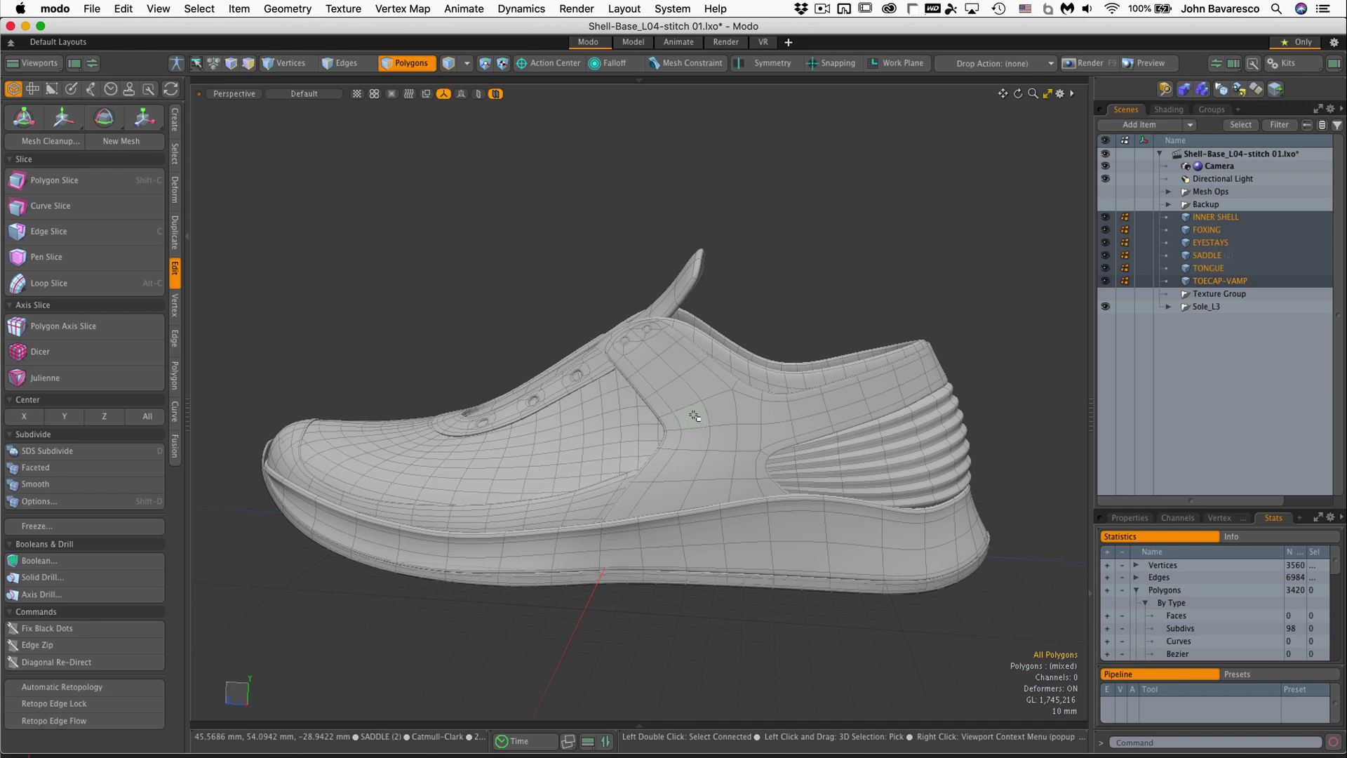
{"action": "double_click", "coordinate": [697, 404]}
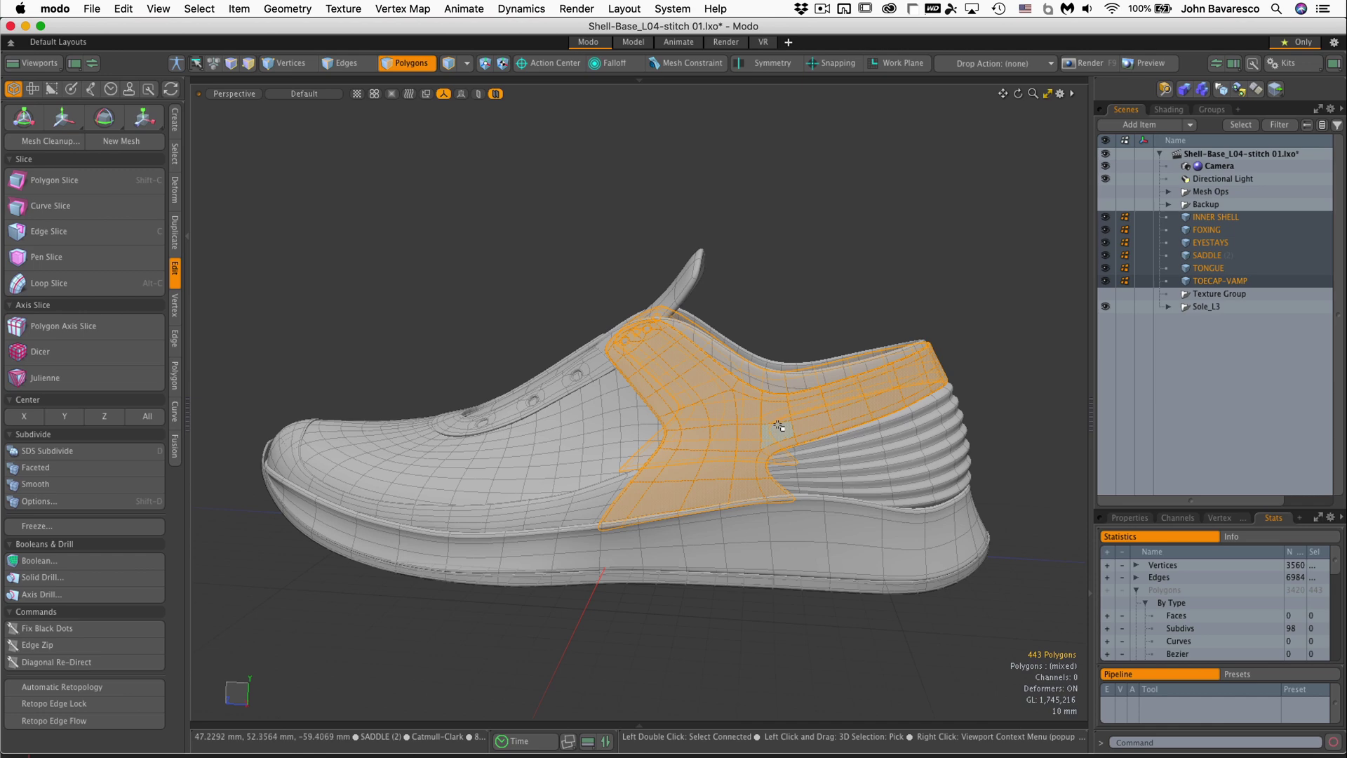
{"action": "left_click", "coordinate": [561, 385]}
{"action": "double_click", "coordinate": [543, 521]}
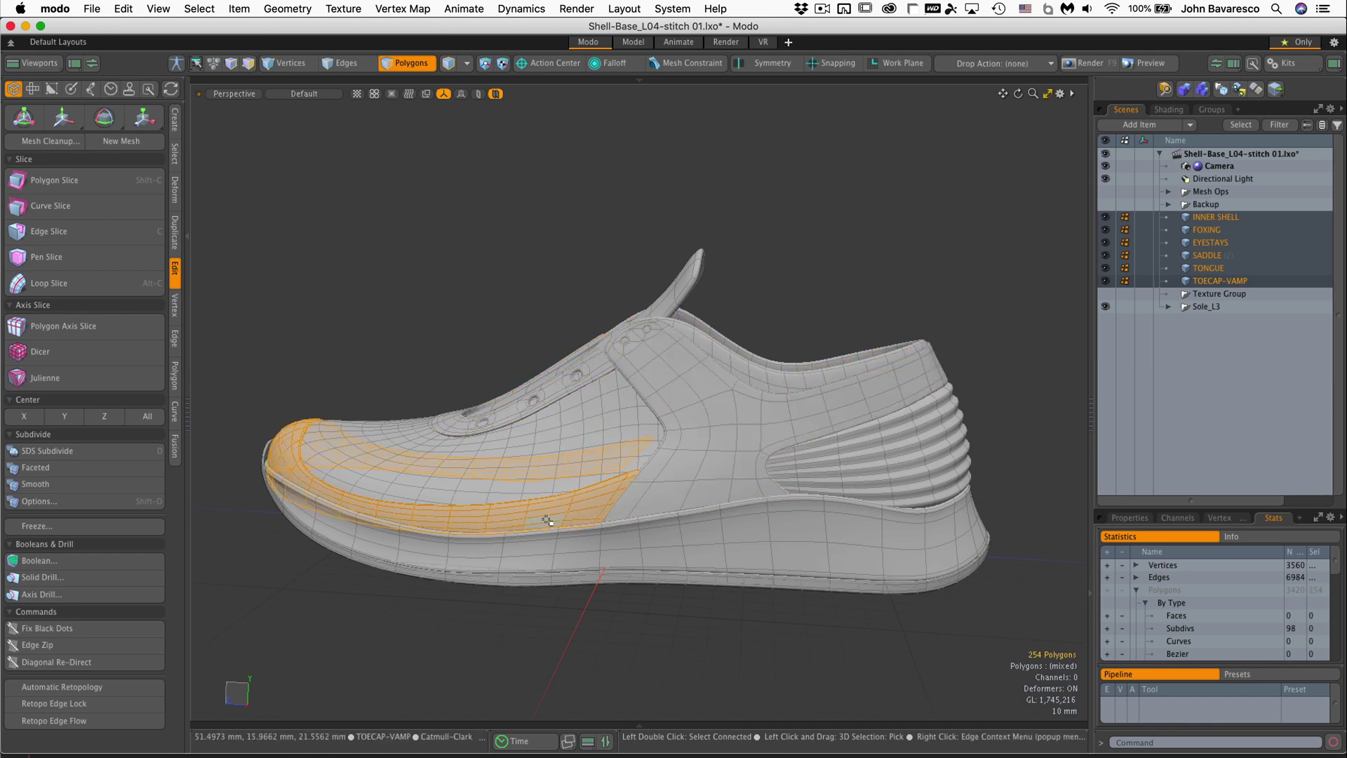
{"action": "scroll", "coordinate": [498, 482], "scroll_direction": "up", "scroll_amount": 3}
{"action": "left_click_drag", "start_coordinate": [586, 452], "coordinate": [672, 480], "text": "alt"}
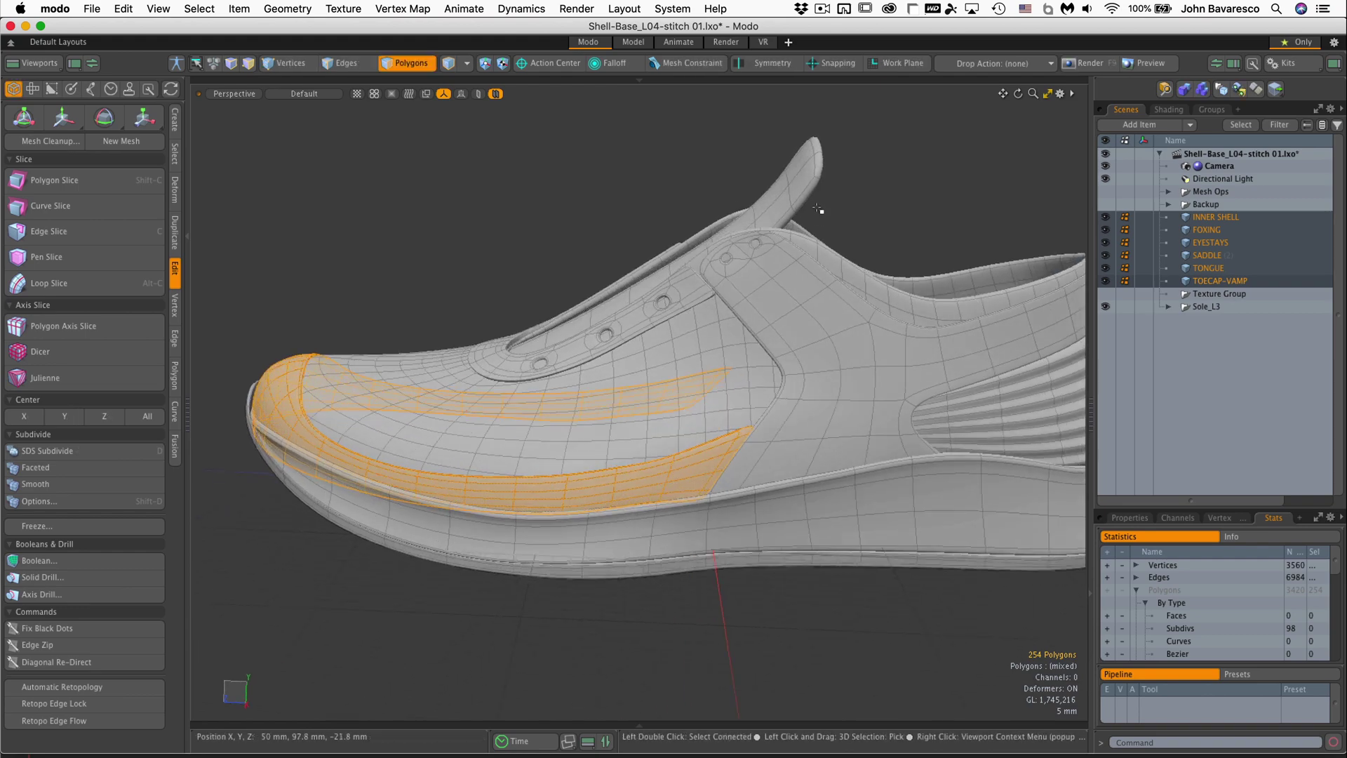
{"action": "double_click", "coordinate": [800, 188]}
{"action": "left_click_drag", "start_coordinate": [800, 187], "coordinate": [810, 398], "text": "alt"}
{"action": "double_click", "coordinate": [802, 284]}
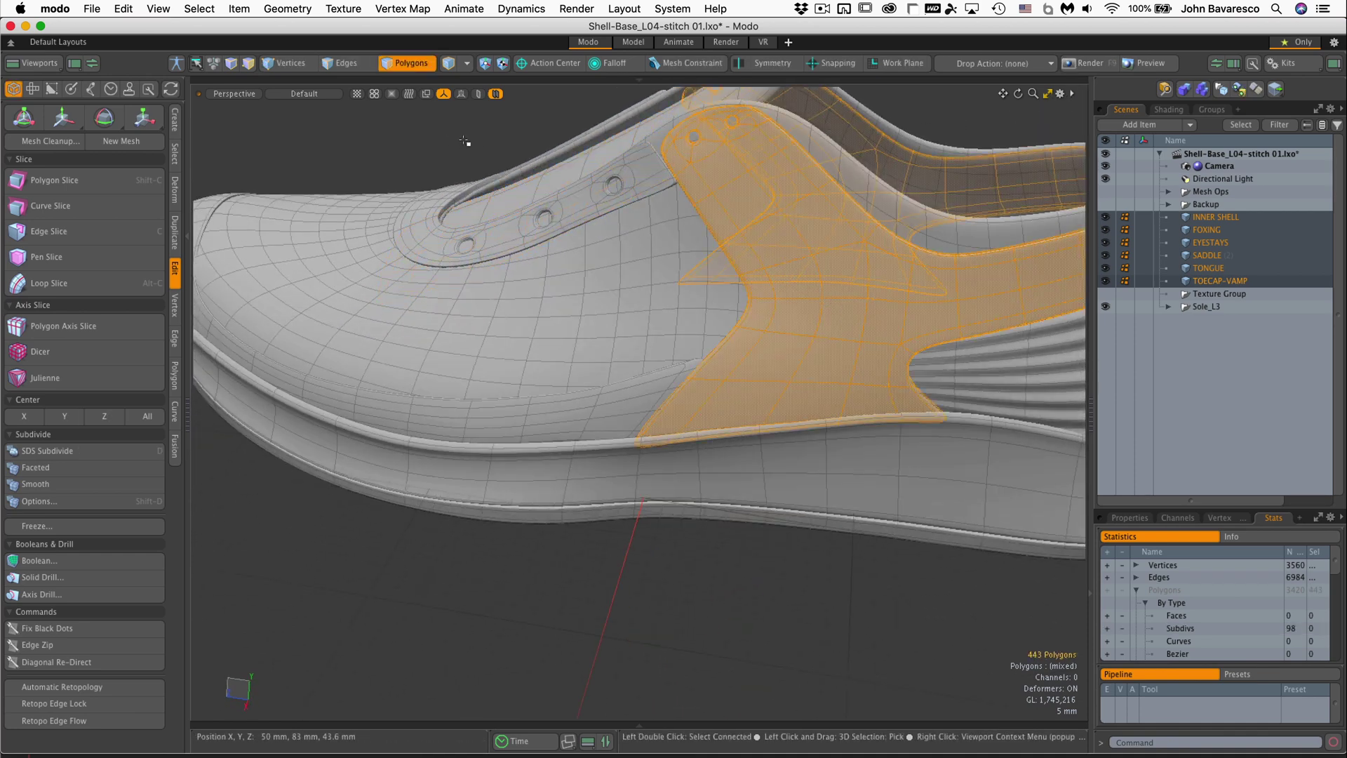
Step: Select the SADDLE mesh item and hide all unselected items to isolate it
{"action": "left_click", "coordinate": [409, 65]}
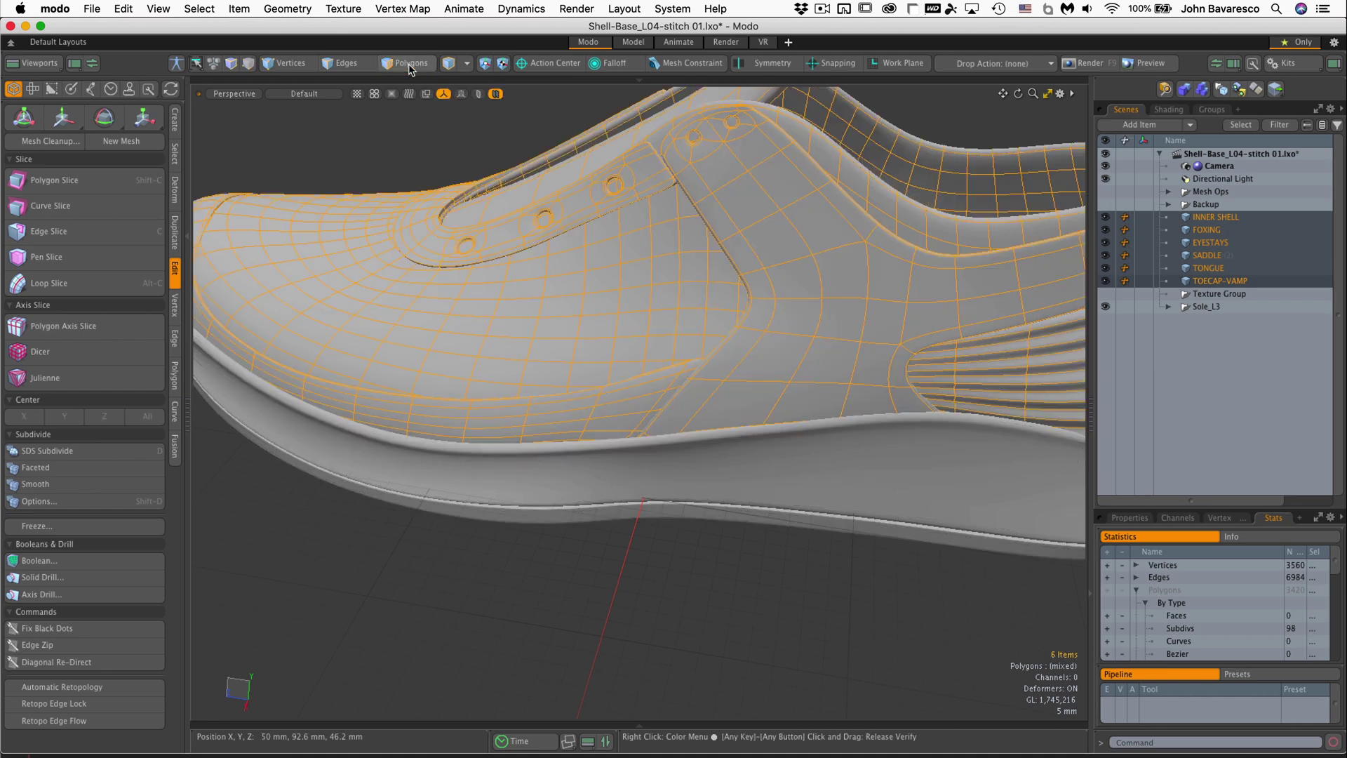
{"action": "left_click", "coordinate": [807, 217]}
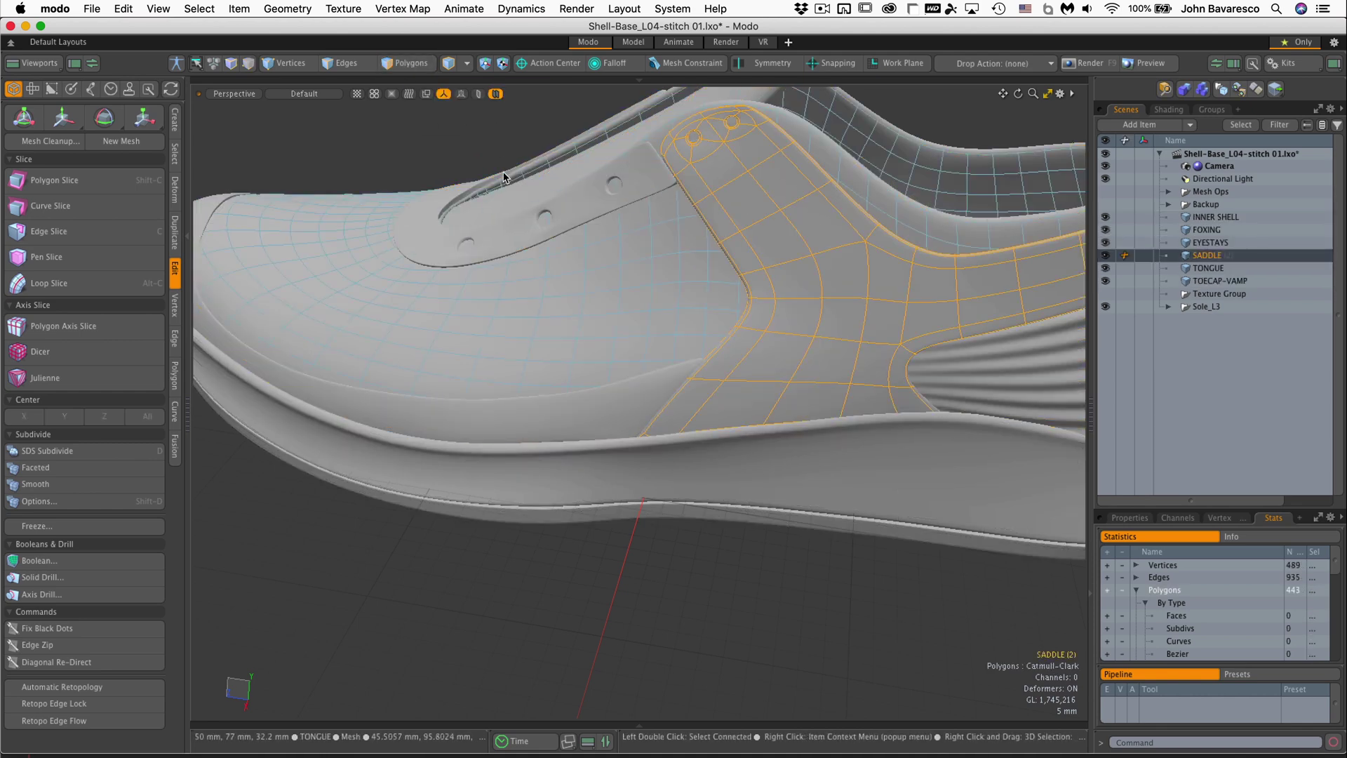
{"action": "key", "text": "shift+h"}
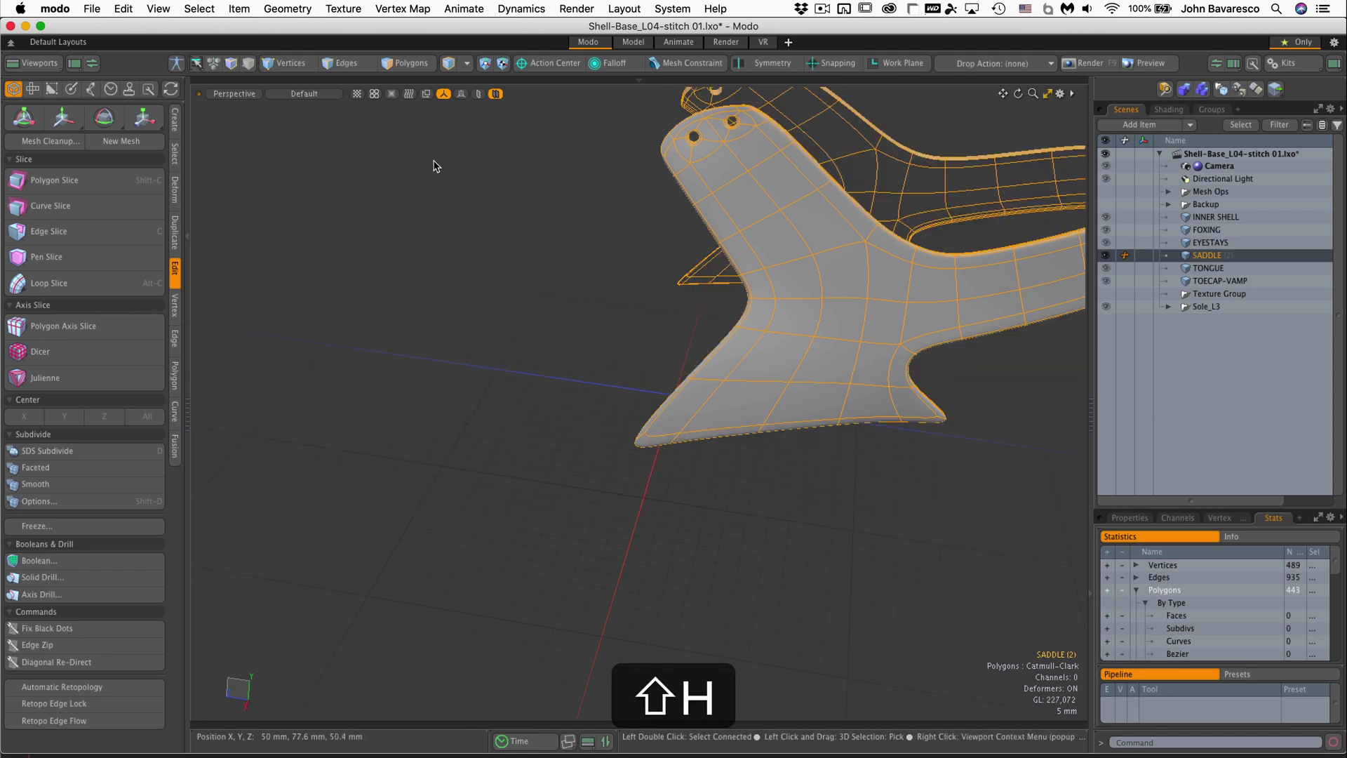
Step: Delete the thickness polygons along the saddle's bottom edges and set the mesh back to Catmull-Clark subdivision
{"action": "scroll", "coordinate": [685, 222], "scroll_direction": "down", "scroll_amount": 3}
{"action": "left_click_drag", "start_coordinate": [692, 241], "coordinate": [646, 386], "text": "alt+shift"}
{"action": "scroll", "coordinate": [646, 385], "scroll_direction": "up", "scroll_amount": 3}
{"action": "left_click_drag", "start_coordinate": [720, 344], "coordinate": [848, 275], "text": "alt+shift"}
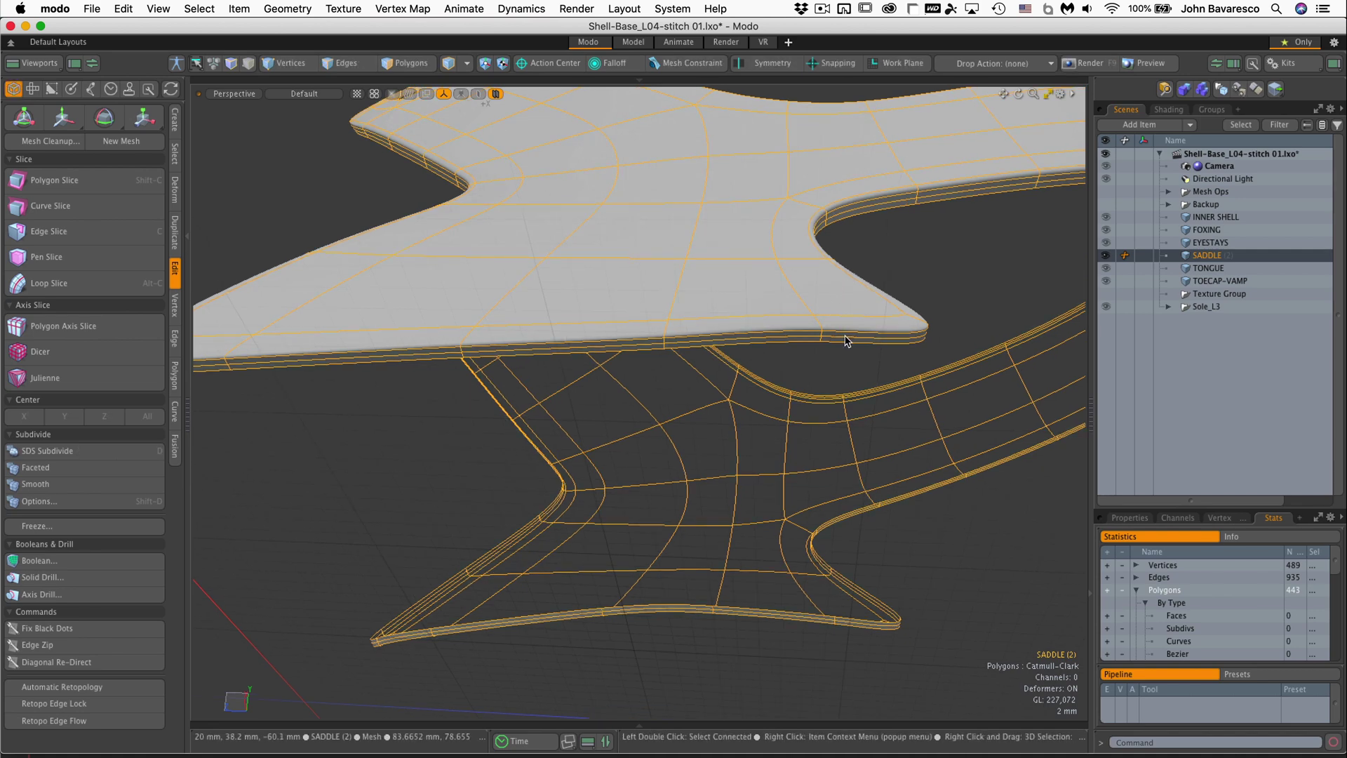
{"action": "left_click", "coordinate": [406, 63]}
{"action": "left_click", "coordinate": [321, 130]}
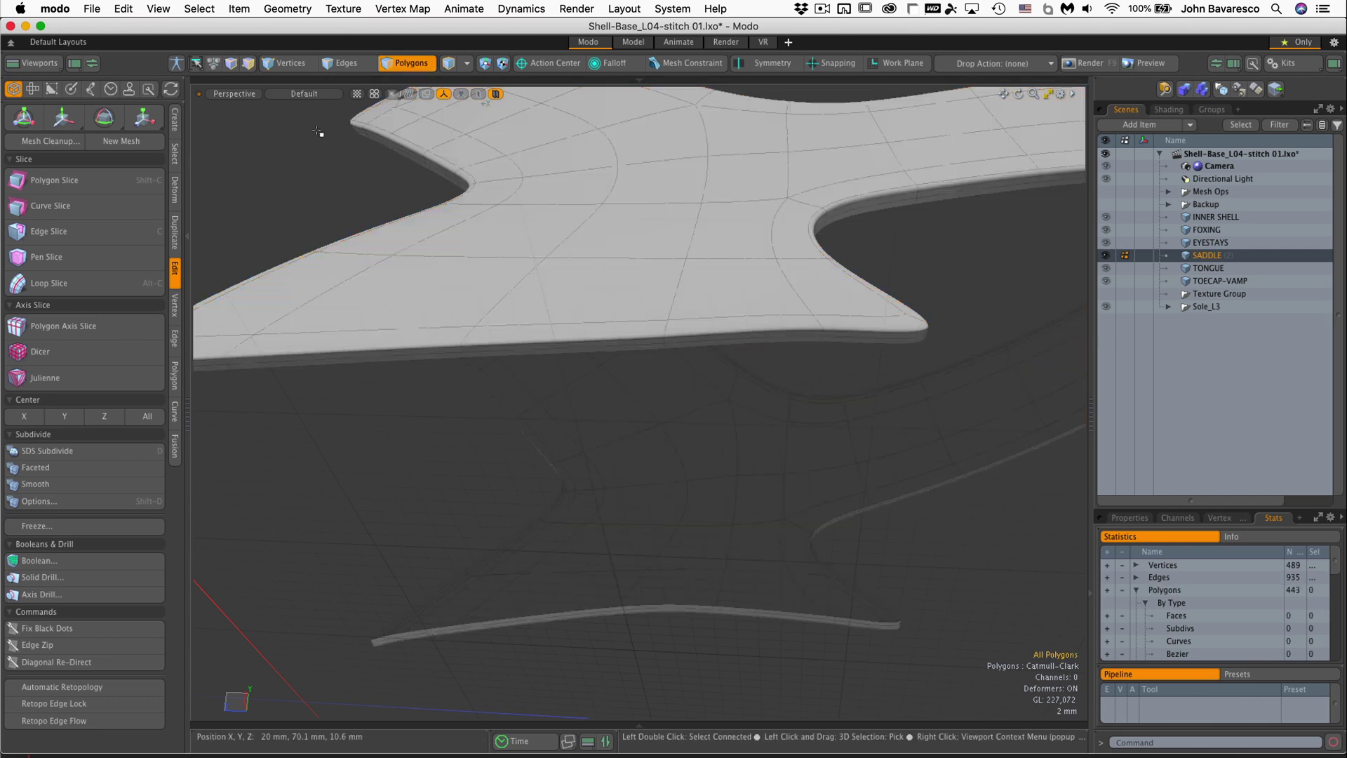
{"action": "left_click", "coordinate": [879, 338]}
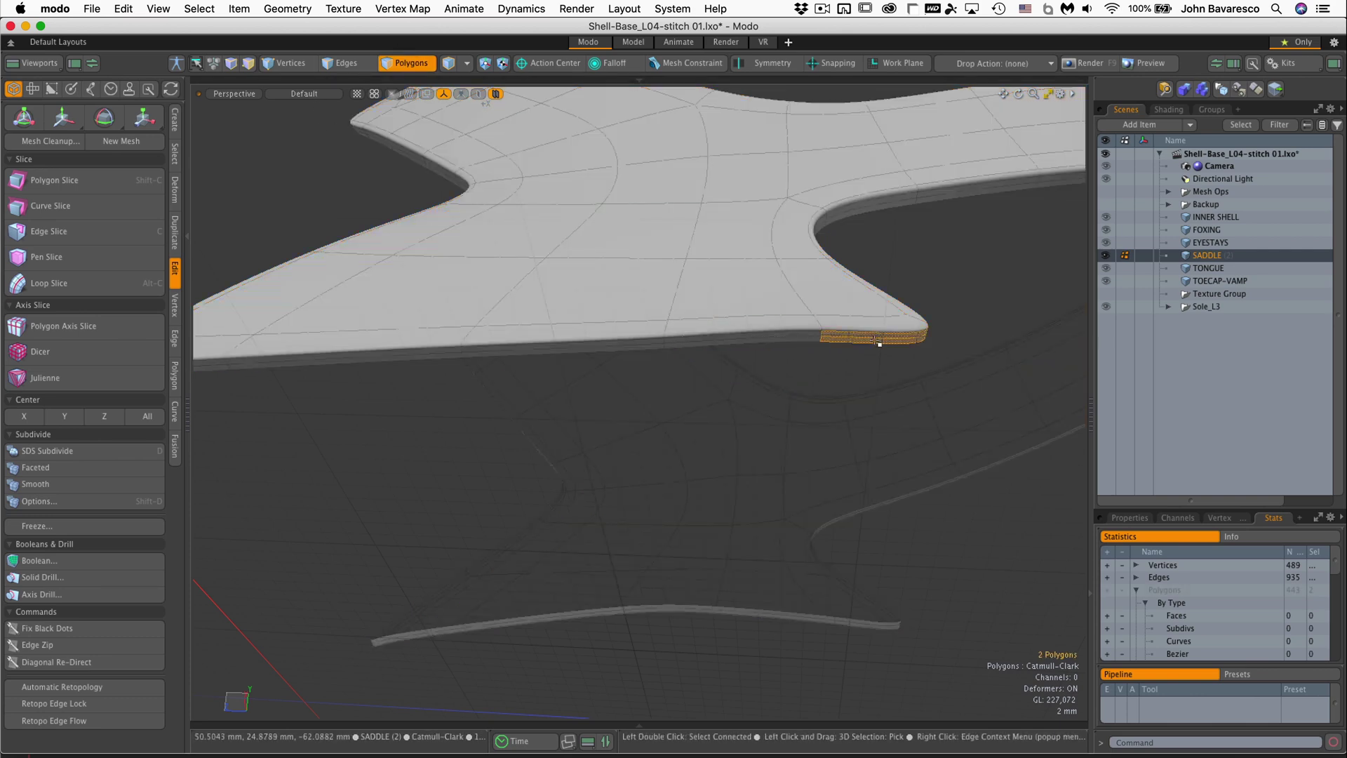
{"action": "left_click_drag", "start_coordinate": [864, 336], "coordinate": [939, 326], "text": "ctrl+alt"}
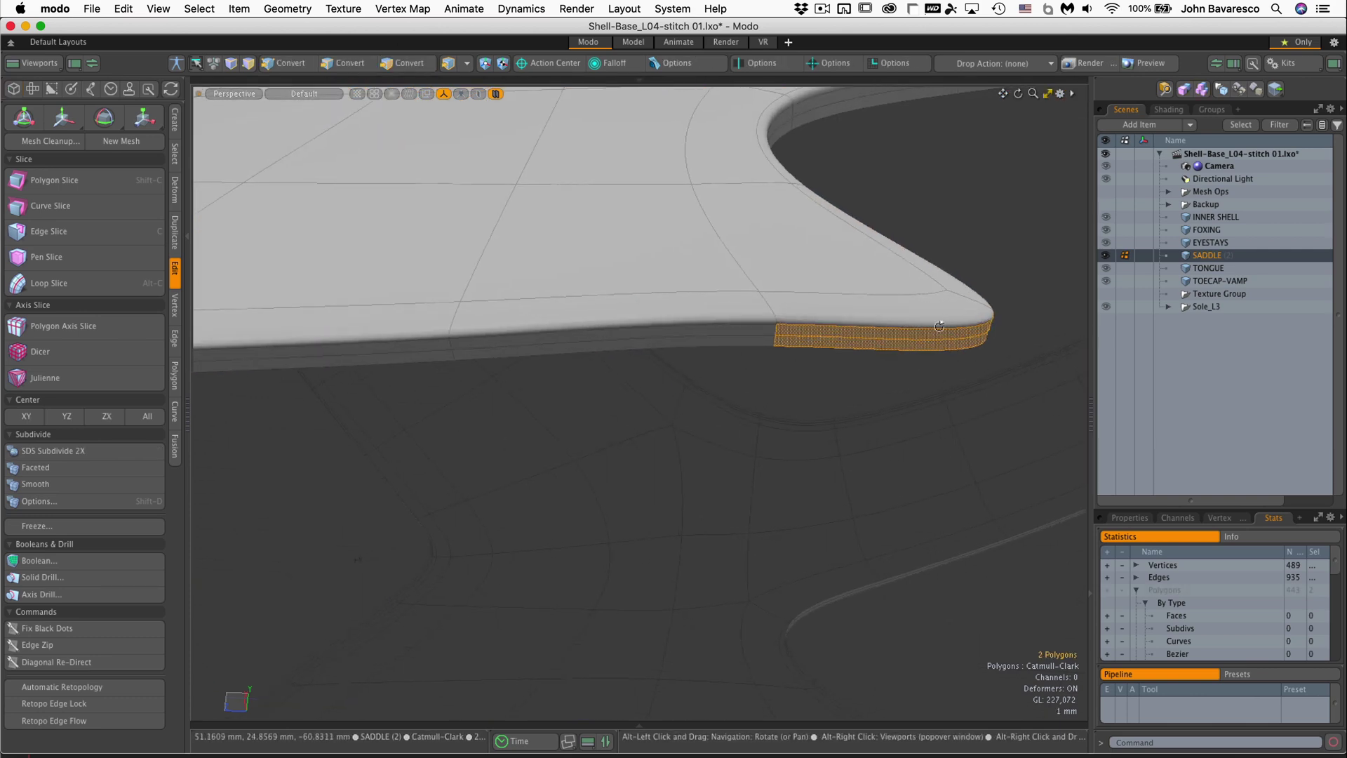
{"action": "left_click_drag", "start_coordinate": [835, 395], "coordinate": [654, 527], "text": "alt"}
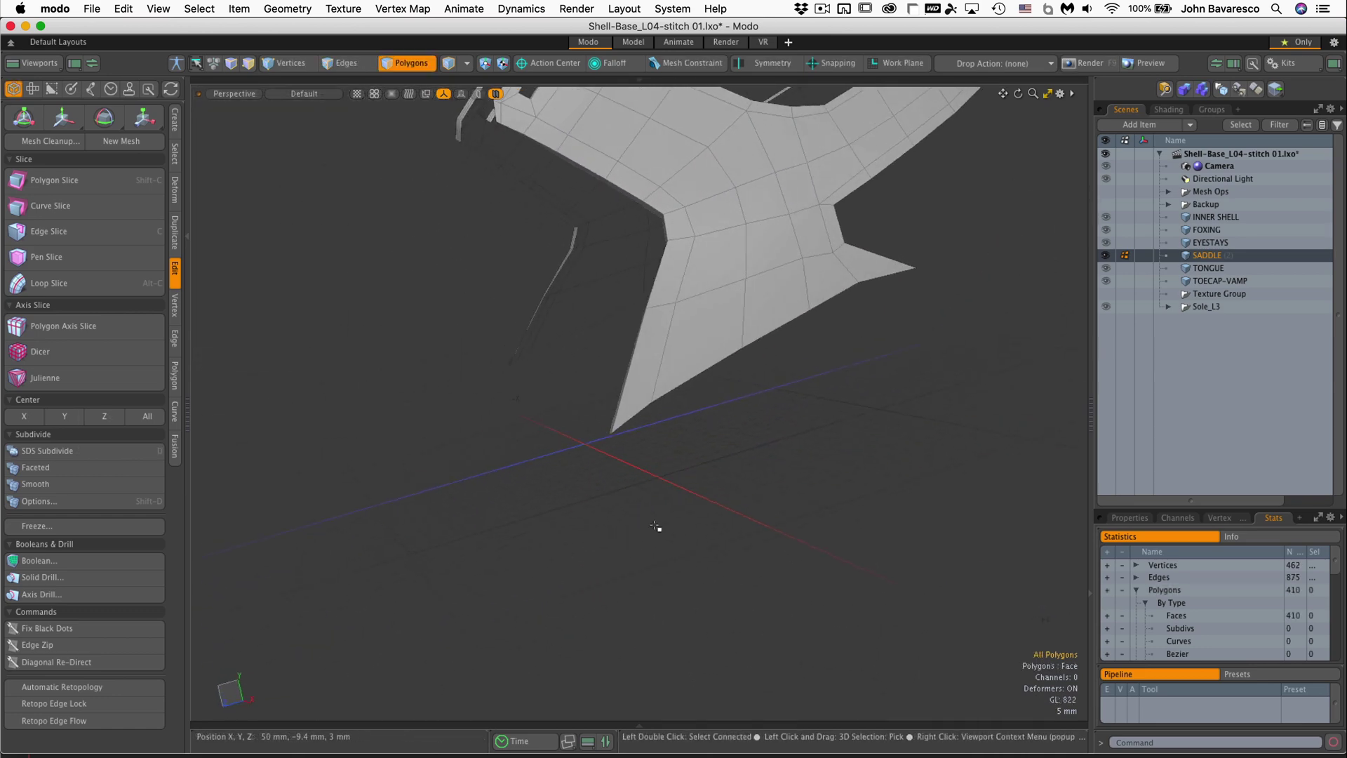
{"action": "key", "text": "shift+Tab"}
Step: Inspect the isolated saddle's surface topology from the eyelet holes down along the front edge to the bottom
{"action": "left_click_drag", "start_coordinate": [737, 296], "coordinate": [841, 465], "text": "ctrl+alt"}
{"action": "left_click_drag", "start_coordinate": [650, 295], "coordinate": [601, 400], "text": "alt"}
{"action": "key", "text": "3"}
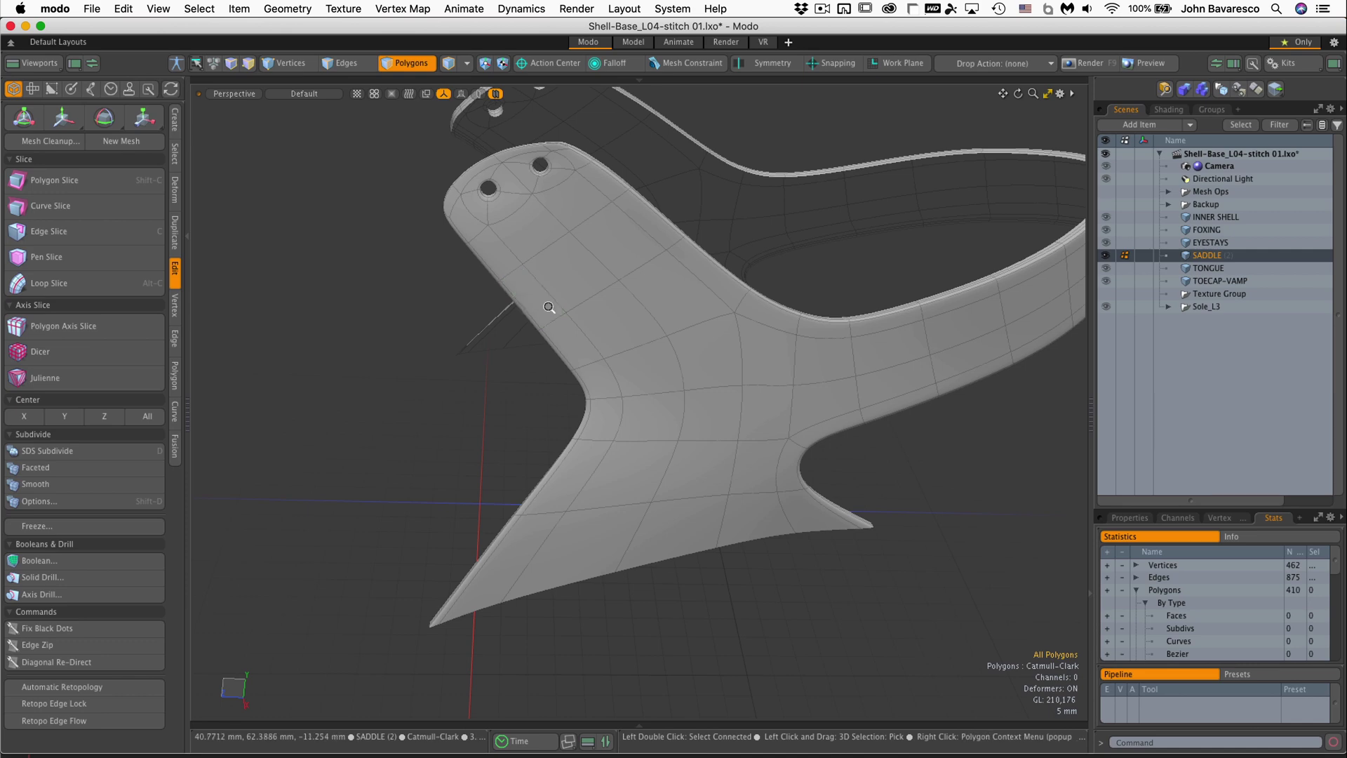
{"action": "left_click_drag", "start_coordinate": [562, 311], "coordinate": [634, 292], "text": "ctrl+alt"}
{"action": "left_click_drag", "start_coordinate": [634, 292], "coordinate": [800, 238], "text": "alt+shift"}
{"action": "left_click_drag", "start_coordinate": [826, 432], "coordinate": [834, 469], "text": "alt"}
{"action": "left_click_drag", "start_coordinate": [834, 469], "coordinate": [557, 455], "text": "alt+shift"}
{"action": "left_click_drag", "start_coordinate": [789, 457], "coordinate": [806, 521], "text": "alt"}
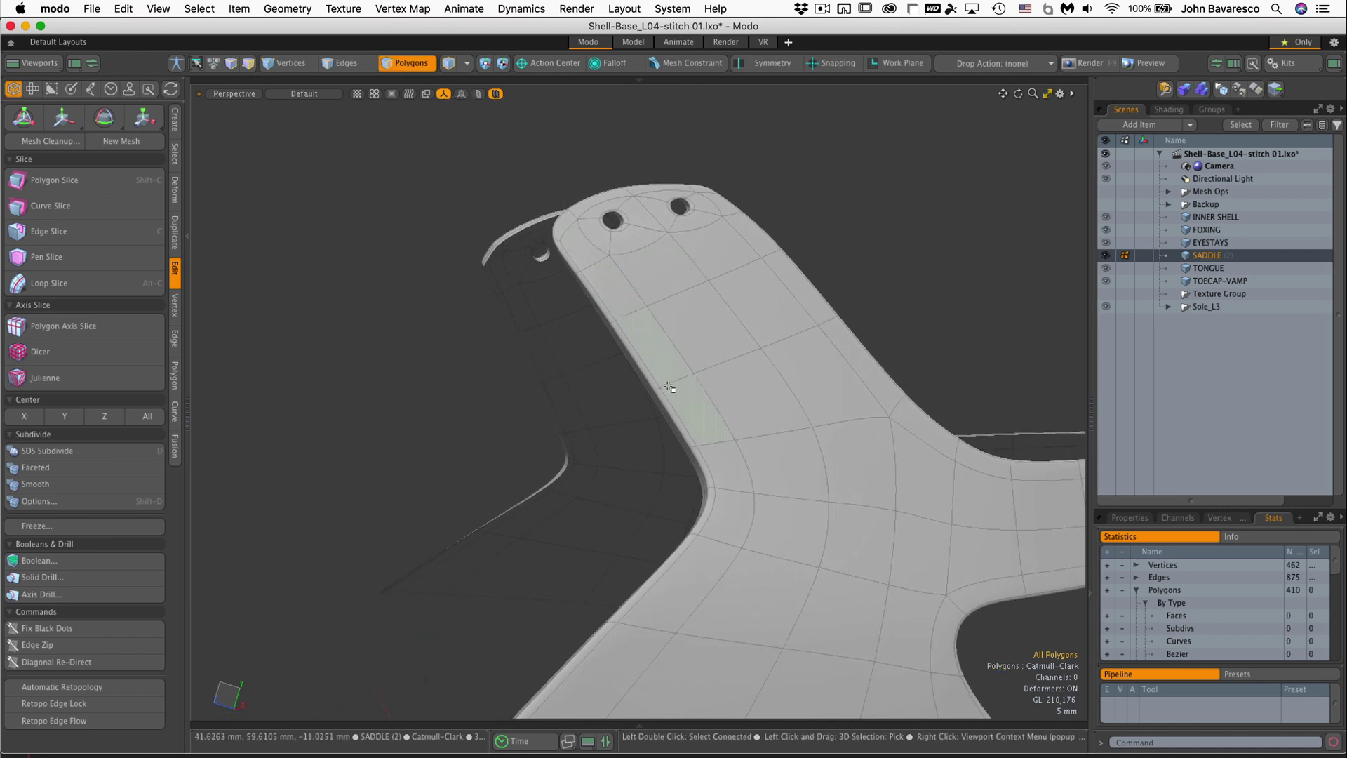
{"action": "left_click_drag", "start_coordinate": [632, 635], "coordinate": [705, 421], "text": "alt+shift"}
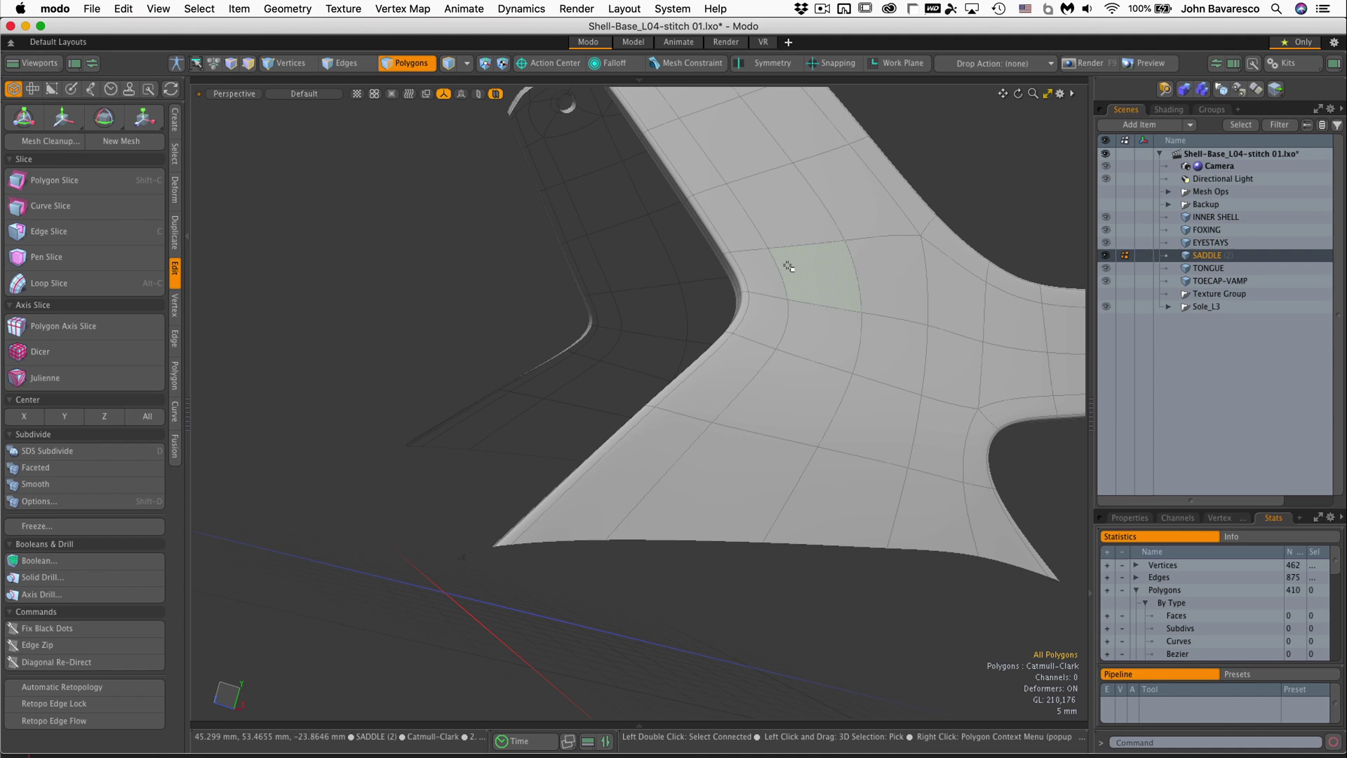
{"action": "left_click_drag", "start_coordinate": [831, 240], "coordinate": [680, 575], "text": "alt+shift"}
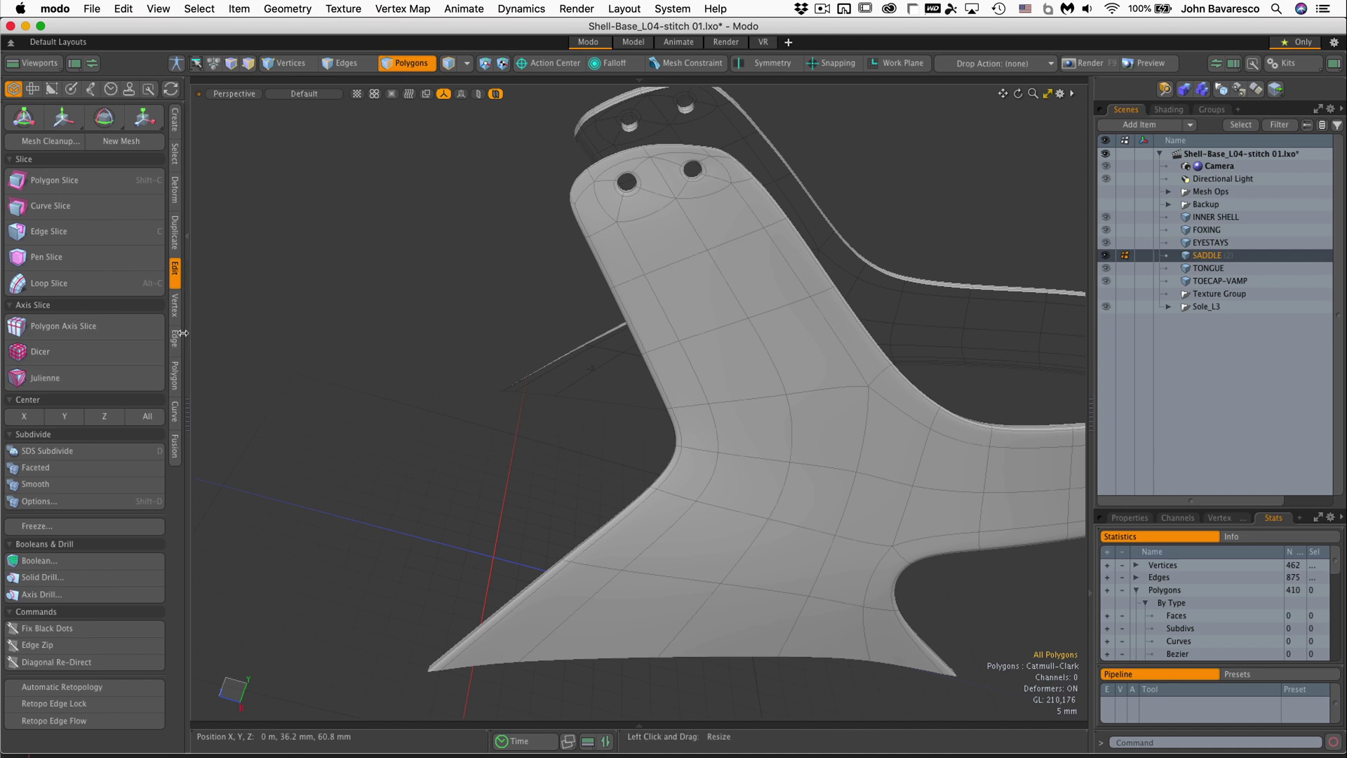
{"action": "left_click", "coordinate": [175, 342]}
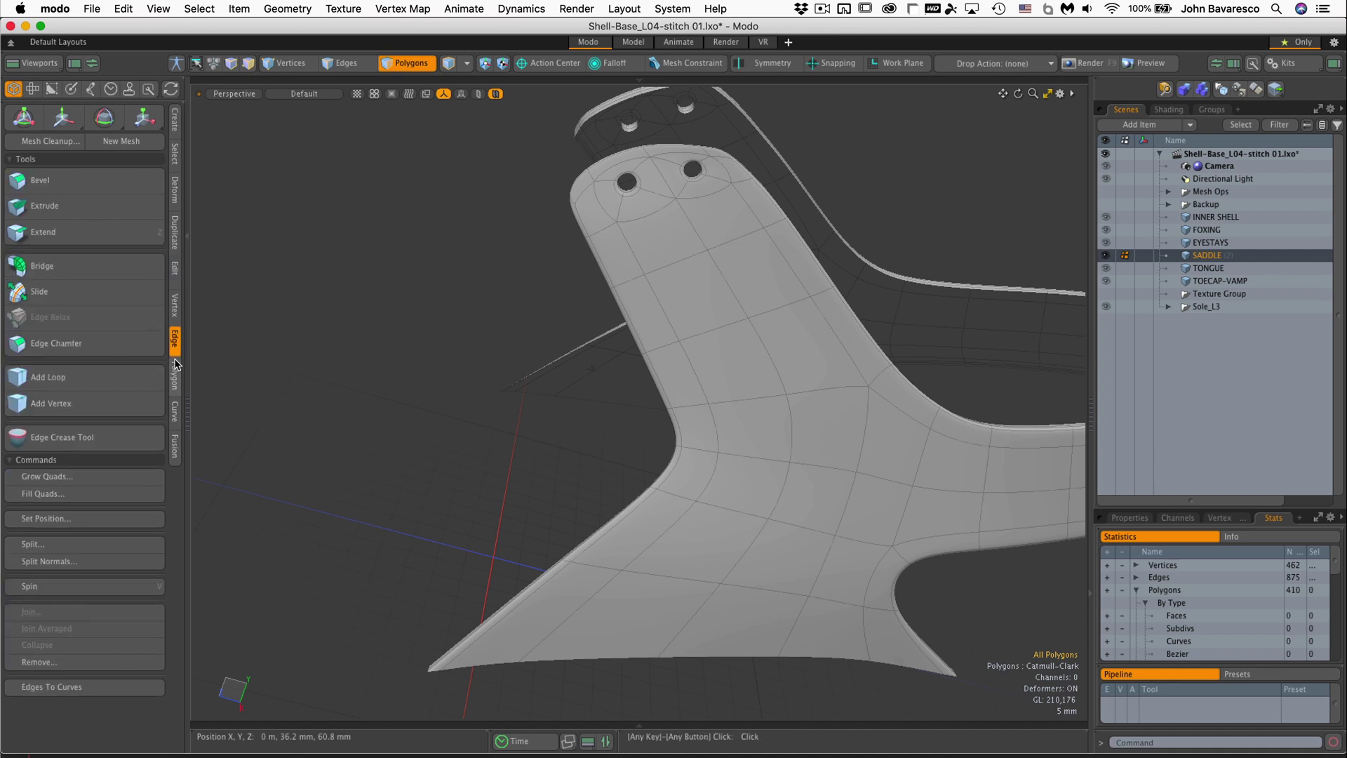
{"action": "left_click", "coordinate": [117, 385]}
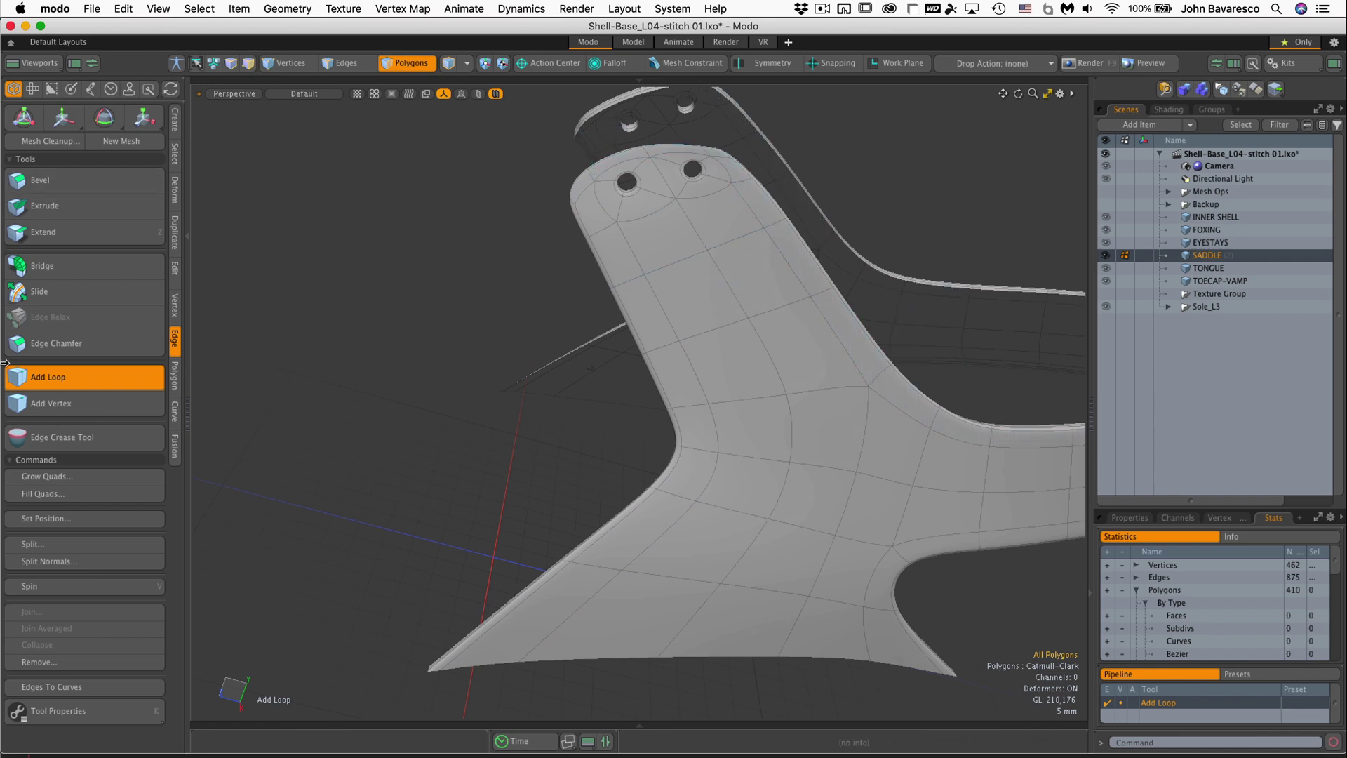
{"action": "left_click", "coordinate": [52, 379]}
Step: Select the band of polygons following the saddle's outer-face perimeter on both sides, leaving out the bottom edges
{"action": "left_click_drag", "start_coordinate": [365, 351], "coordinate": [409, 267], "text": "alt"}
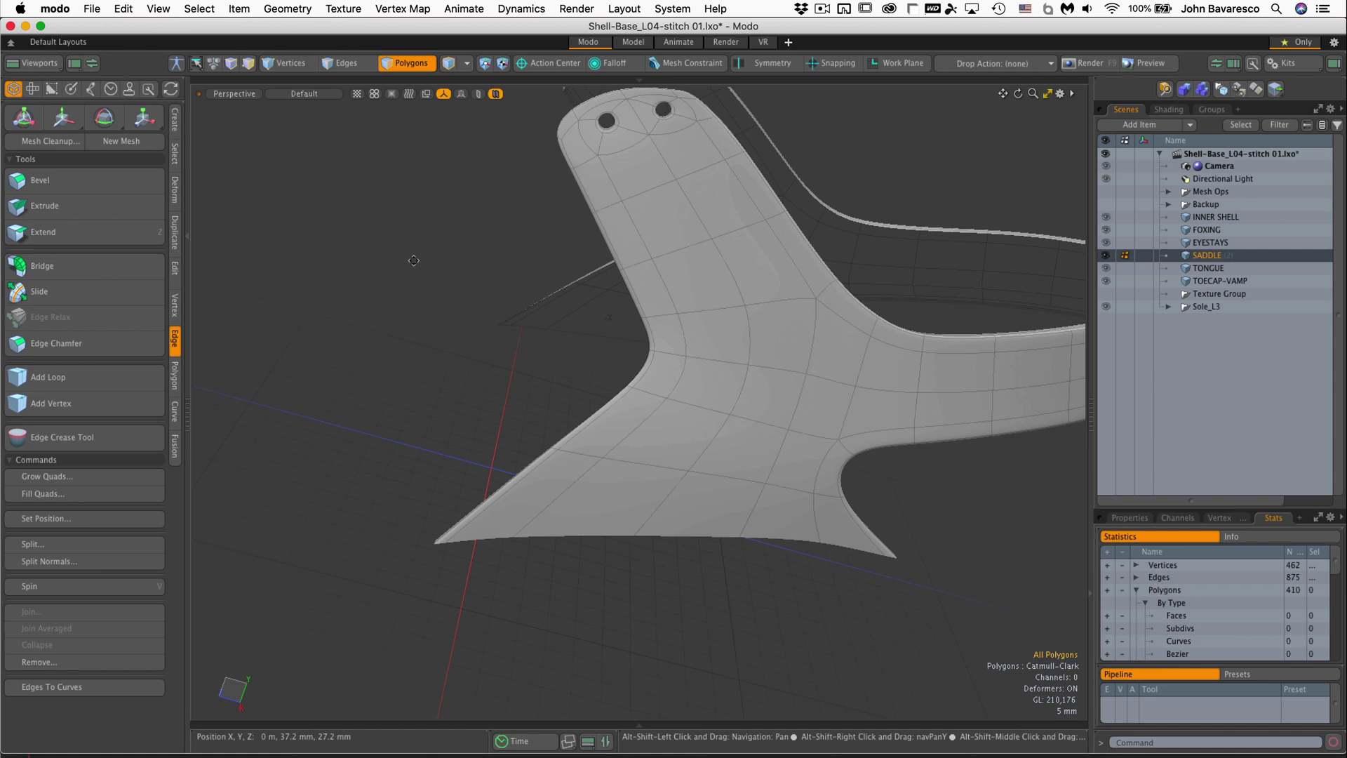
{"action": "left_click_drag", "start_coordinate": [469, 307], "coordinate": [505, 475], "text": "alt"}
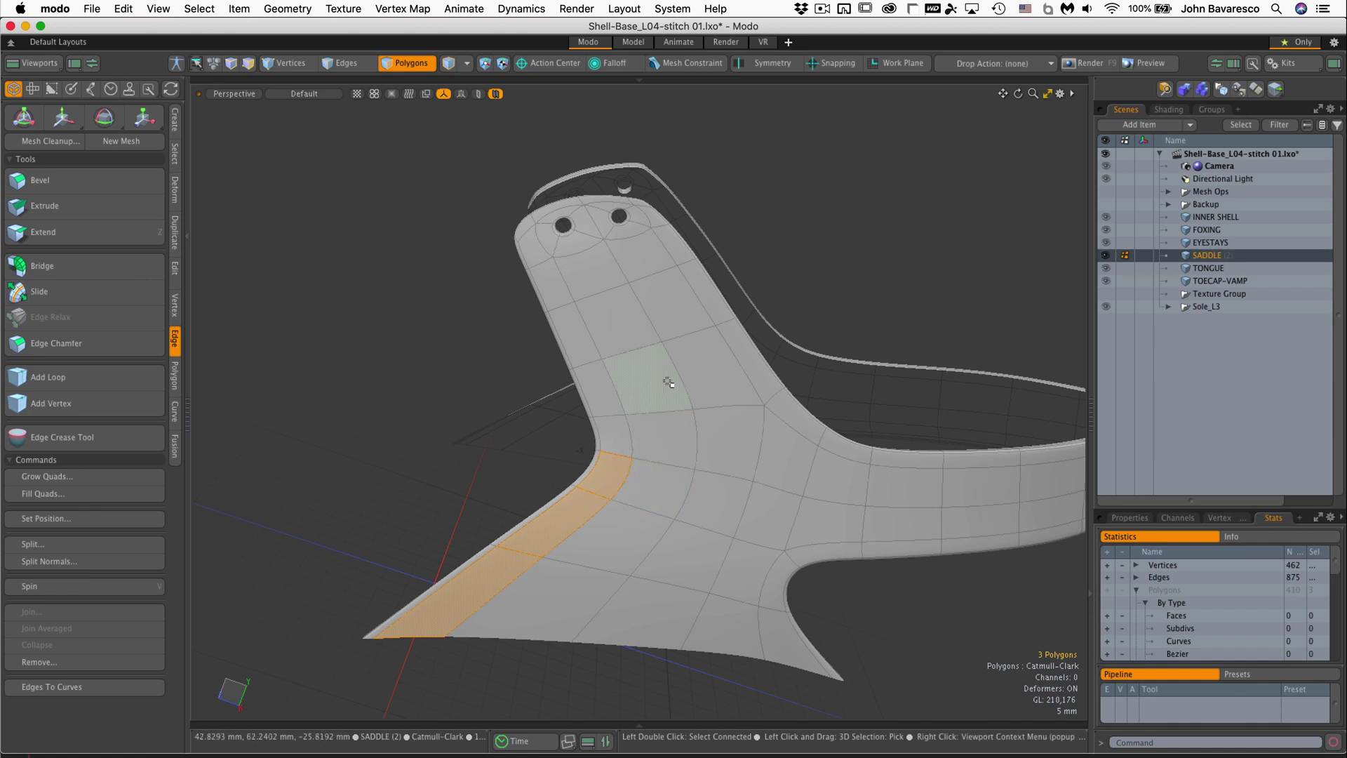
{"action": "left_click_drag", "start_coordinate": [528, 190], "coordinate": [660, 191], "text": "ctrl+alt"}
{"action": "left_click", "coordinate": [613, 252], "text": "shift"}
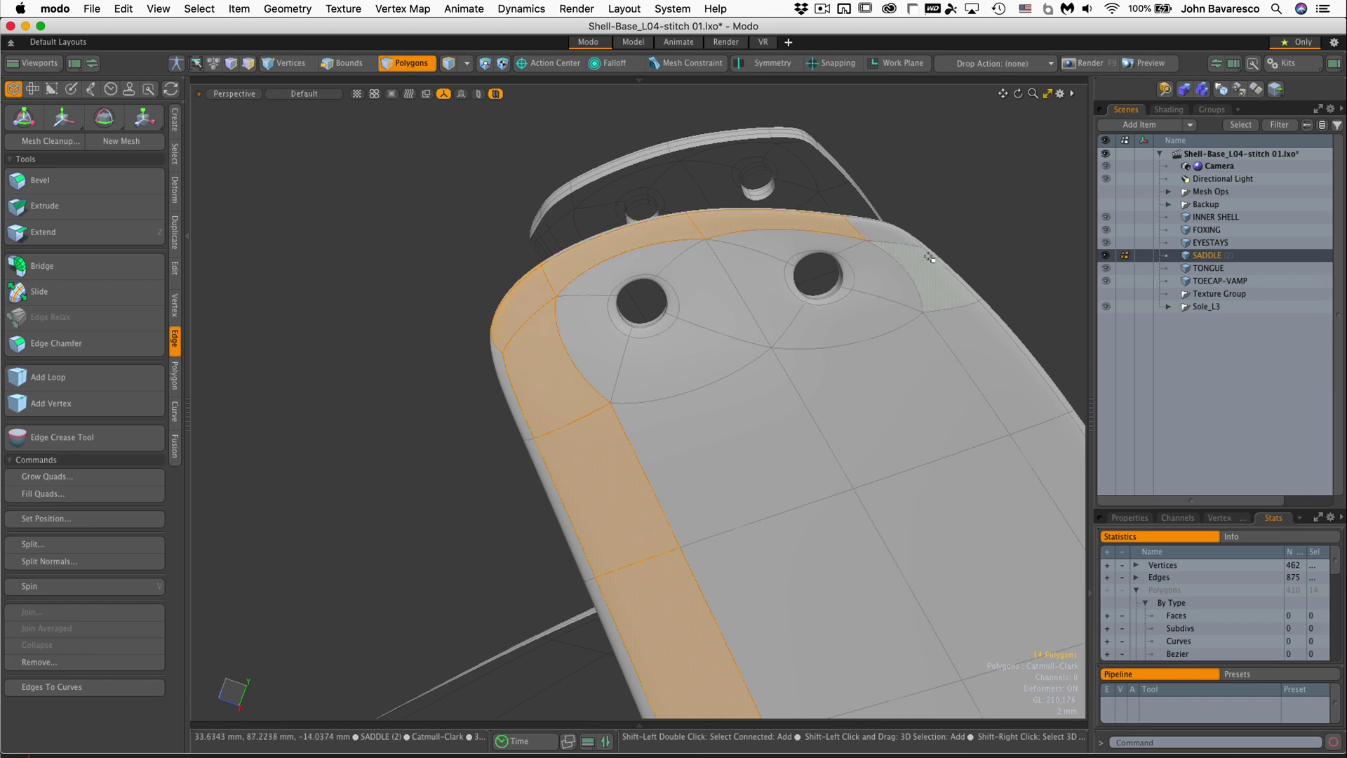
{"action": "left_click_drag", "start_coordinate": [978, 314], "coordinate": [808, 436], "text": "alt"}
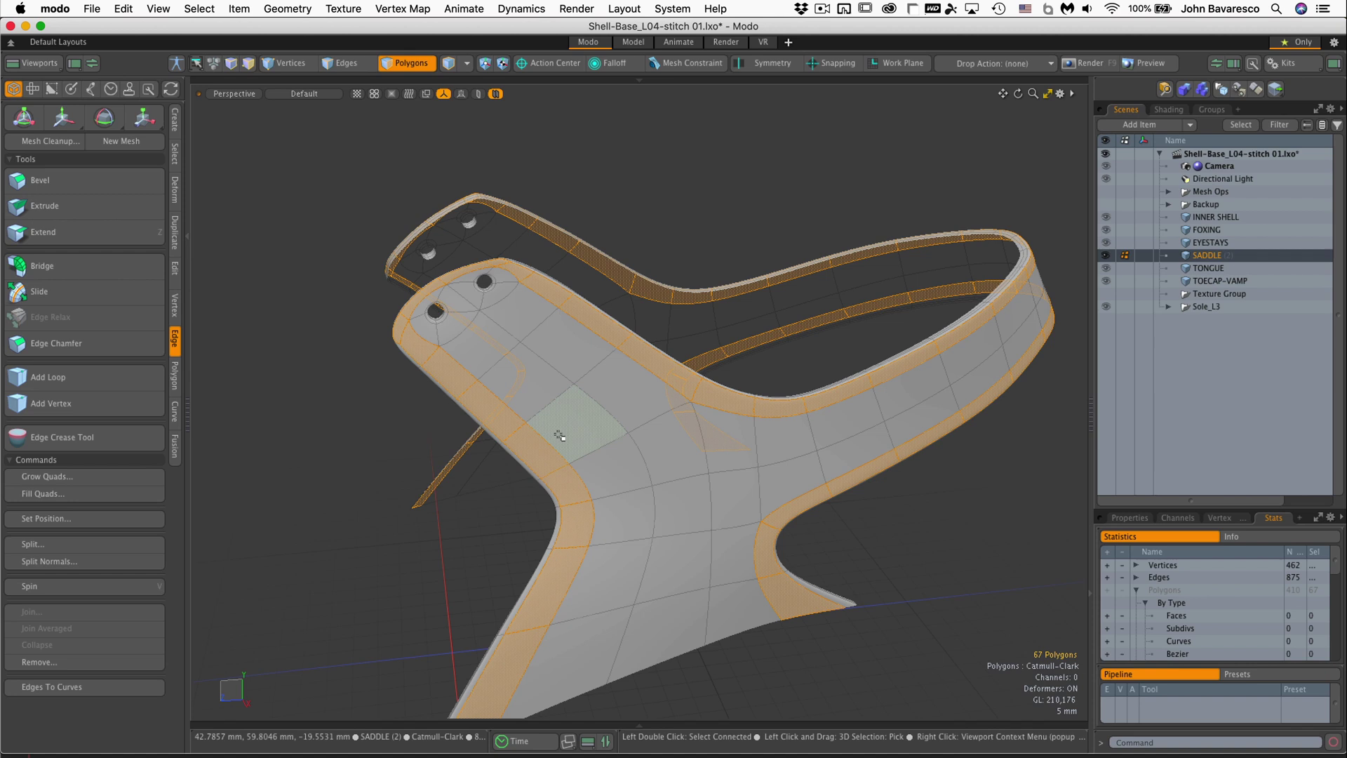
Step: Cut the selected perimeter band with a single Loop Slice at 50%, with Slice Selected enabled, and clear the selection
{"action": "left_click", "coordinate": [174, 270]}
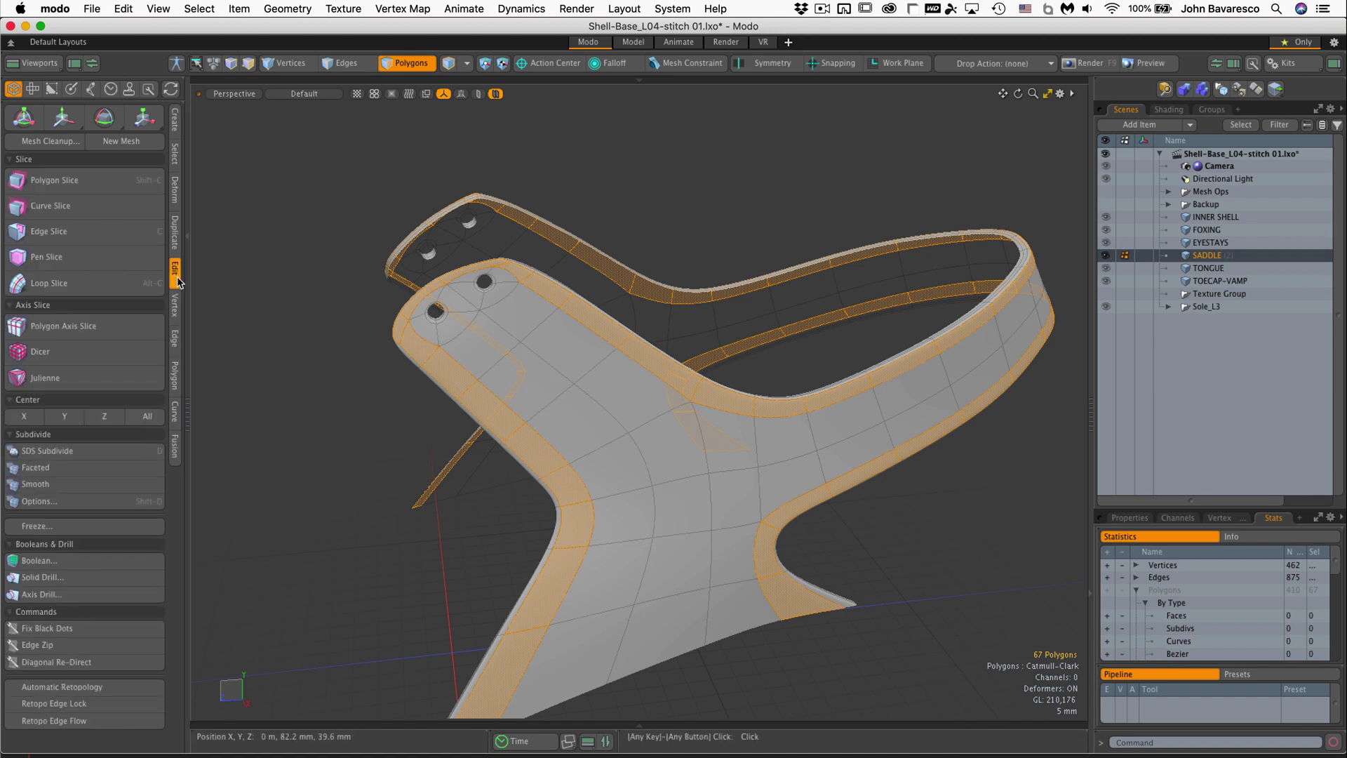
{"action": "left_click", "coordinate": [80, 283]}
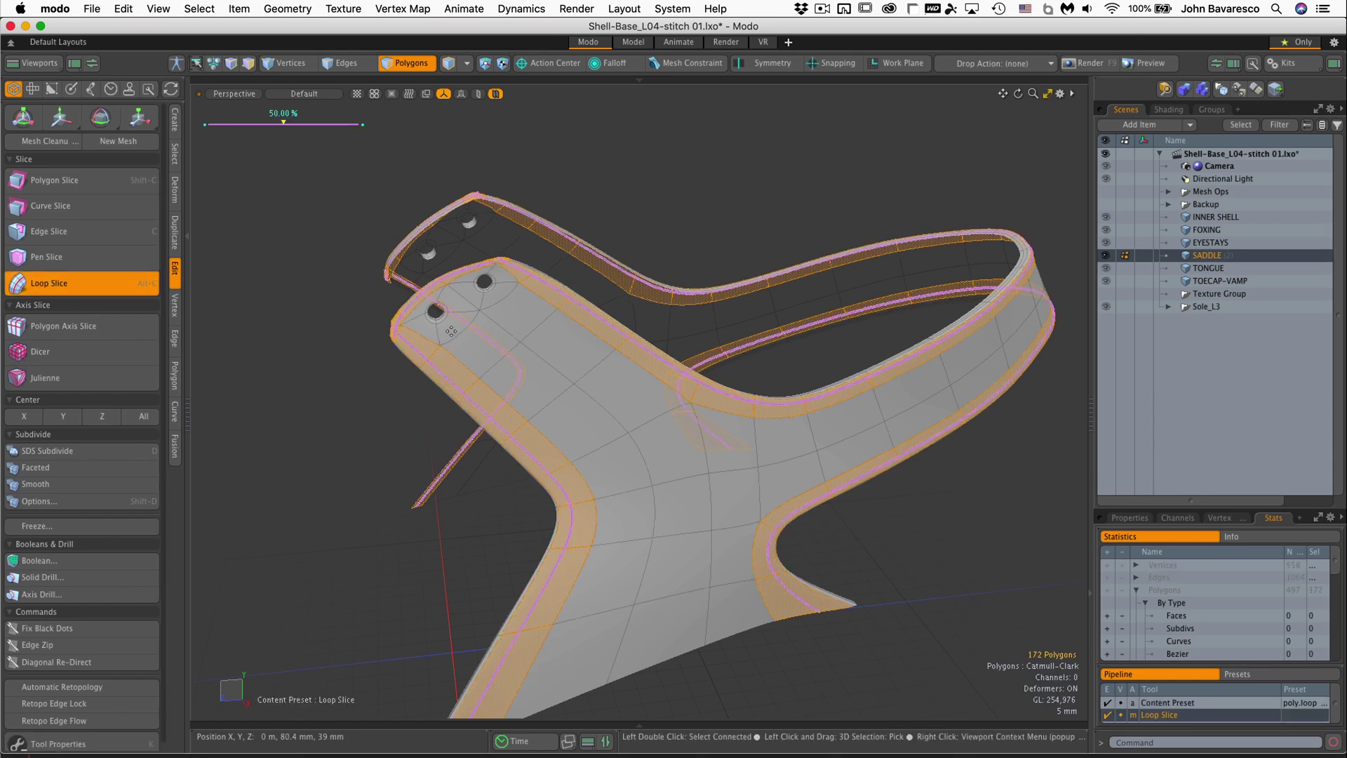
{"action": "left_click_drag", "start_coordinate": [451, 330], "coordinate": [498, 351], "text": "alt"}
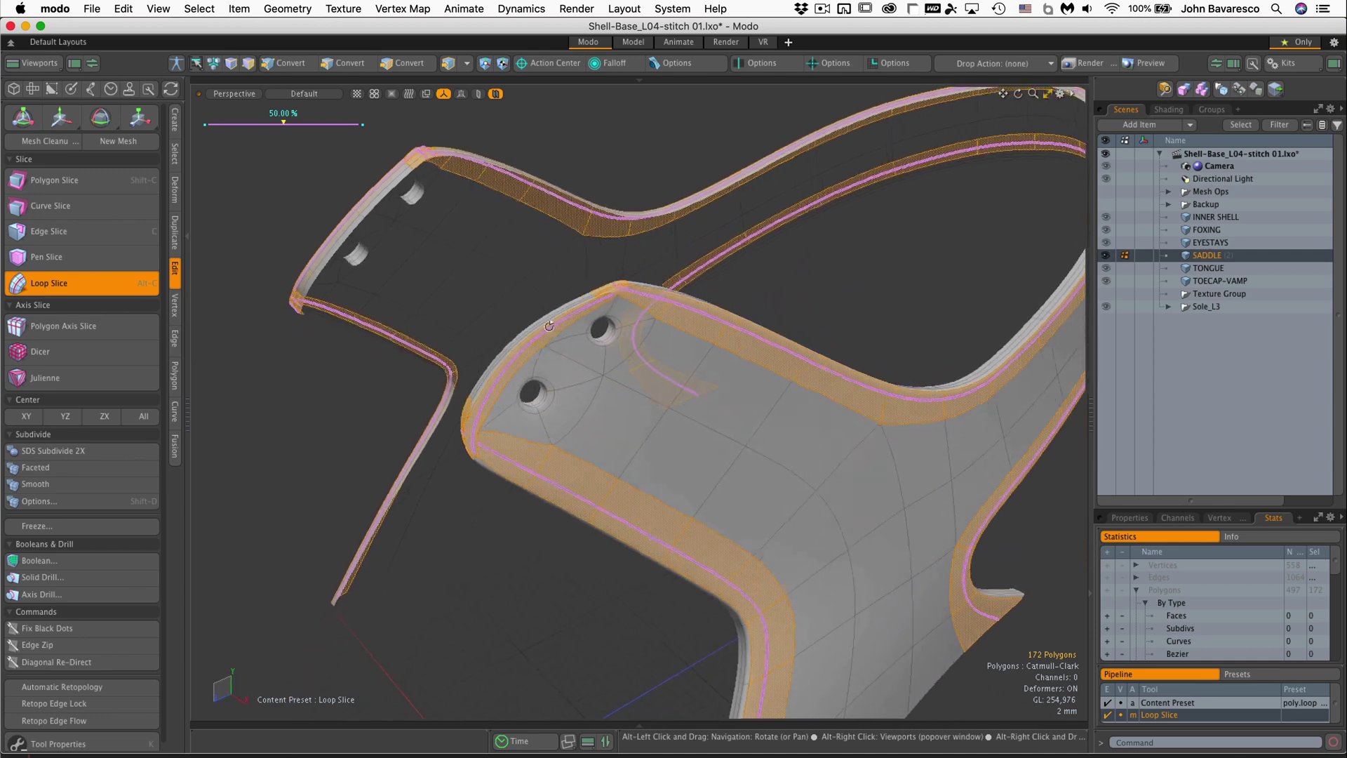
{"action": "left_click", "coordinate": [66, 741]}
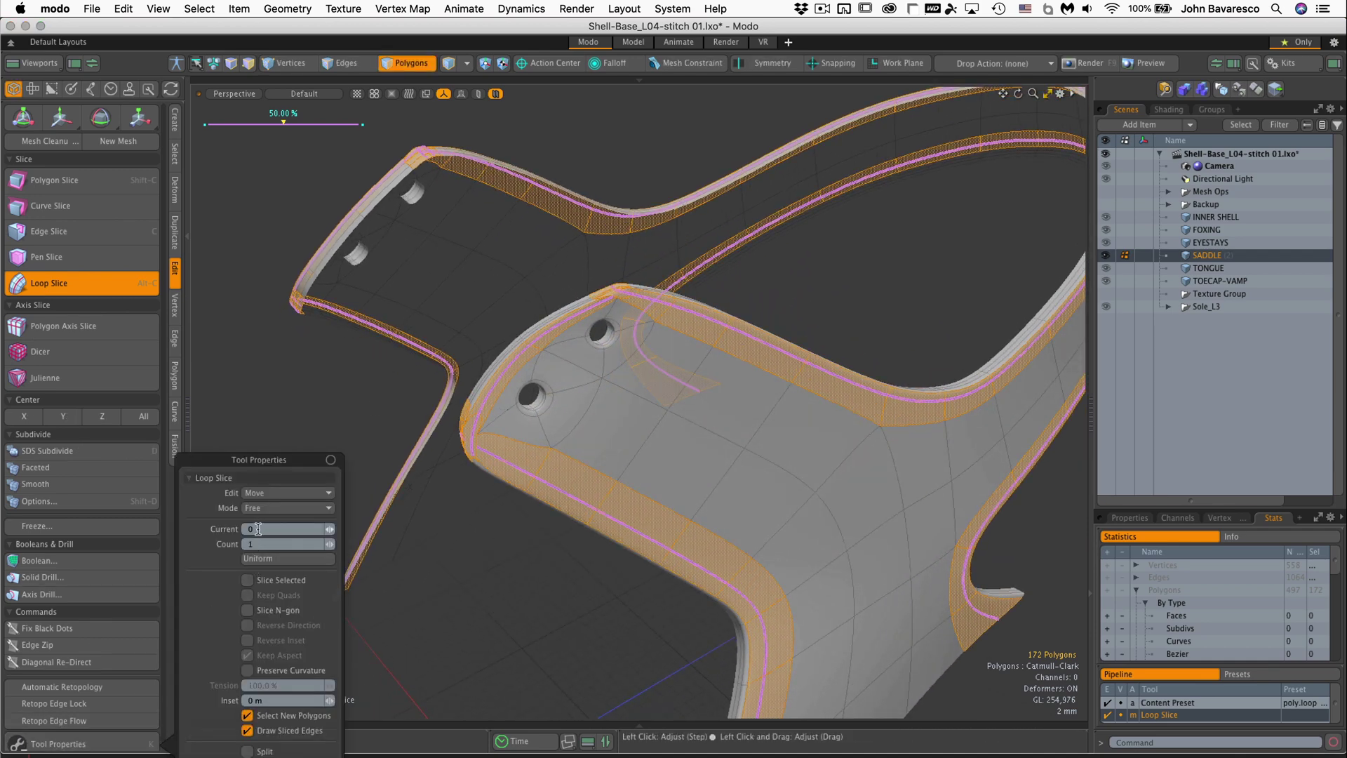
{"action": "left_click", "coordinate": [248, 581]}
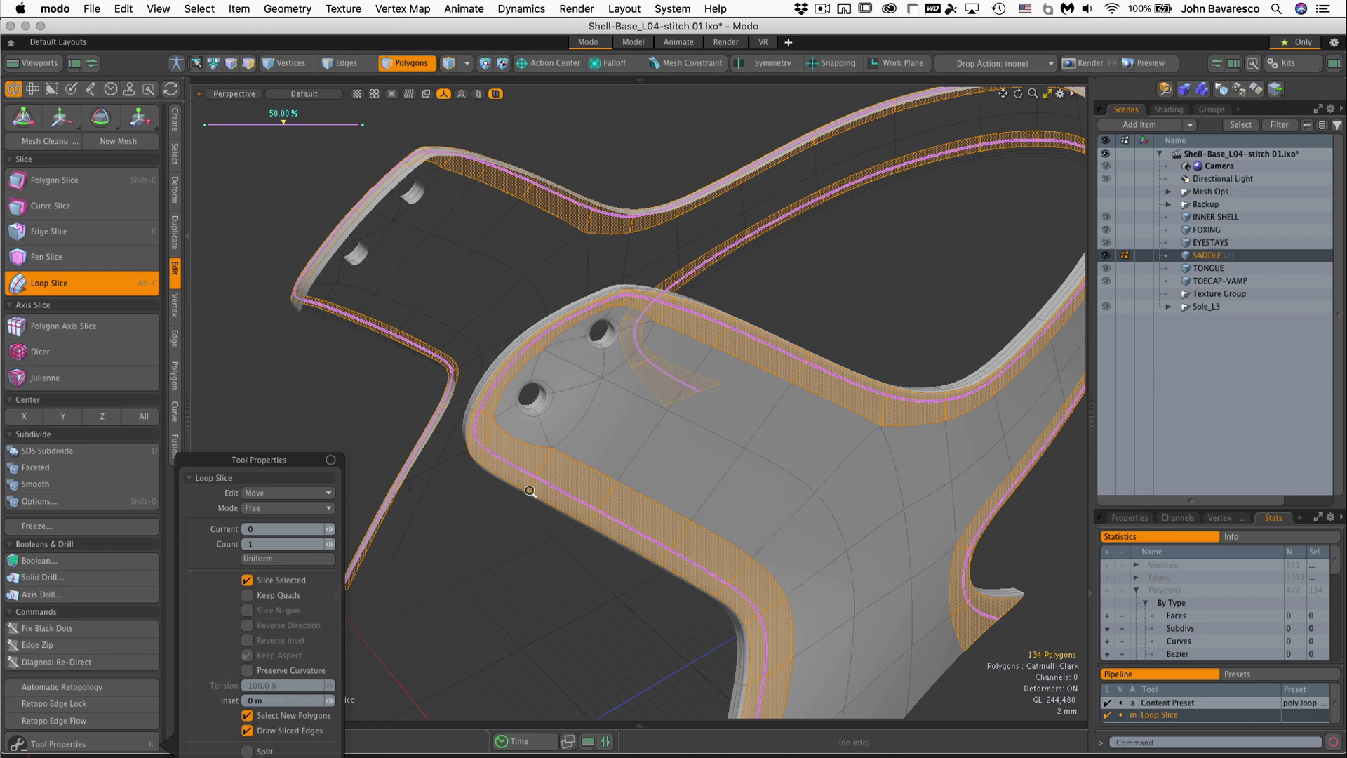
{"action": "left_click_drag", "start_coordinate": [552, 446], "coordinate": [642, 545], "text": "alt"}
{"action": "key", "text": "space"}
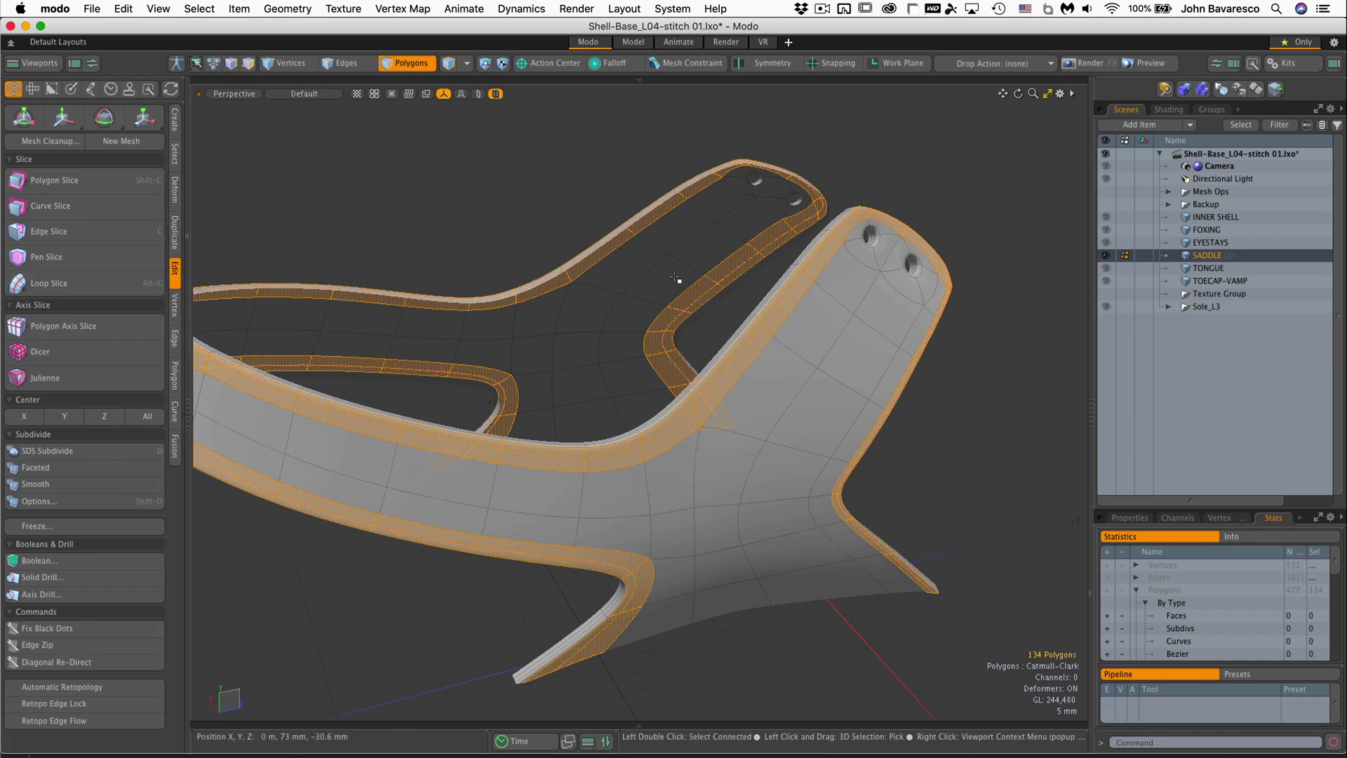
{"action": "left_click", "coordinate": [491, 179]}
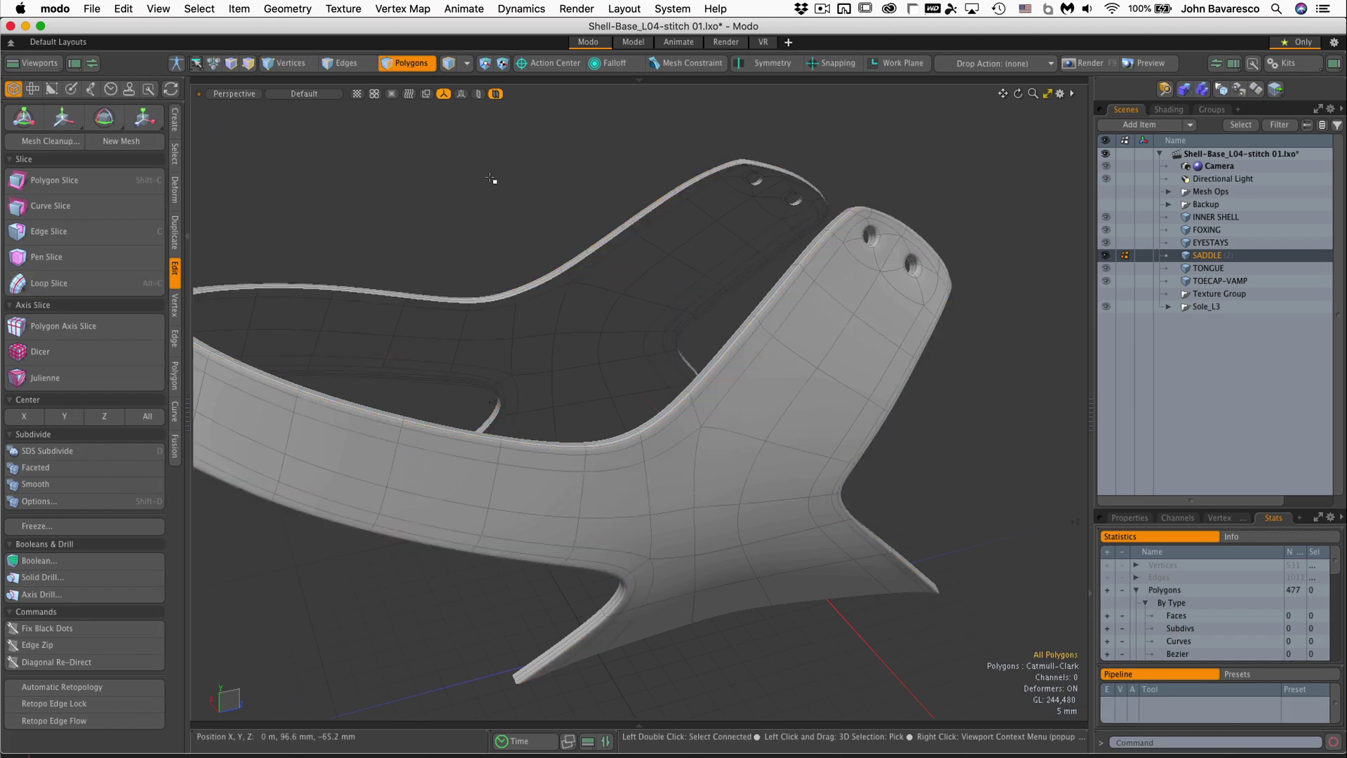
Step: Slide the inset loop's edges along the saddle's front border, from the bottom corner up to the eyelet tab, slightly away from the border
{"action": "left_click", "coordinate": [346, 64]}
{"action": "left_click_drag", "start_coordinate": [632, 183], "coordinate": [722, 183], "text": "alt"}
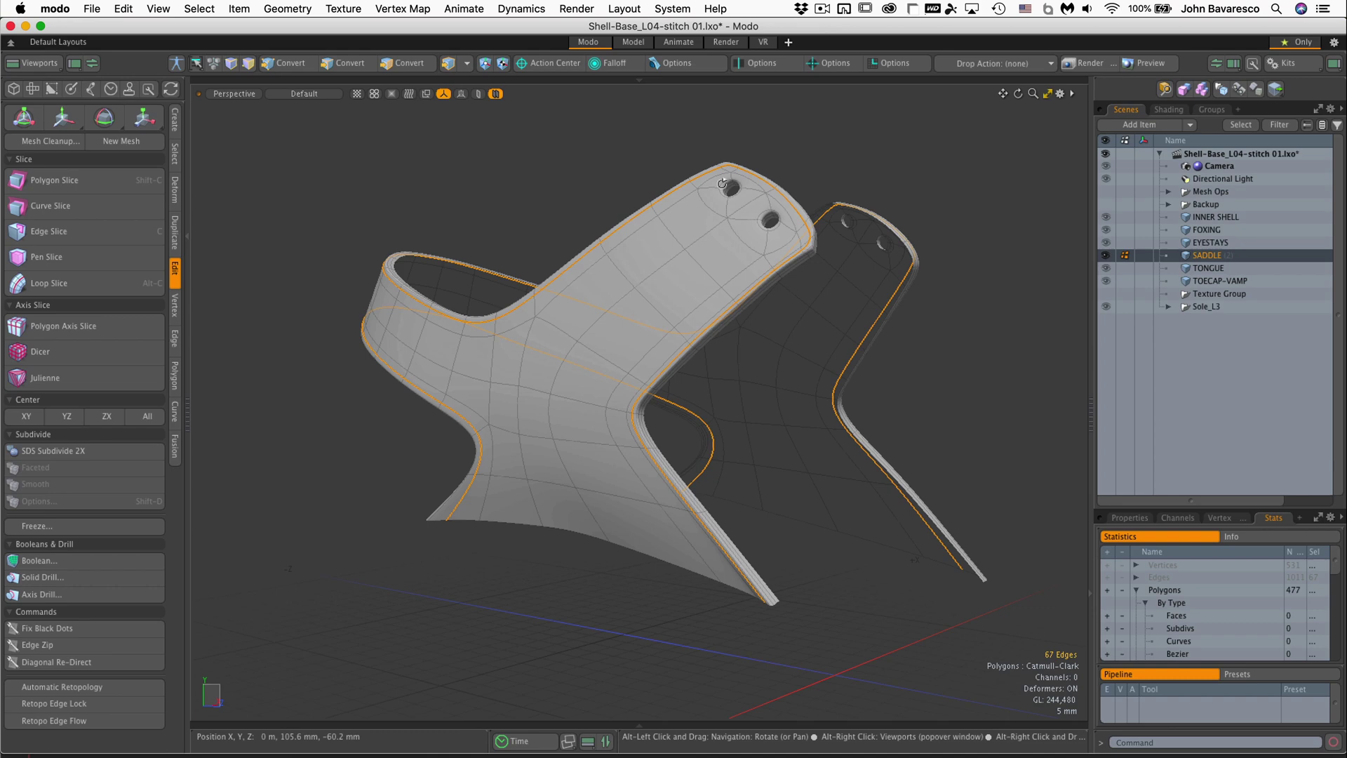
{"action": "left_click_drag", "start_coordinate": [741, 249], "coordinate": [750, 211], "text": "alt"}
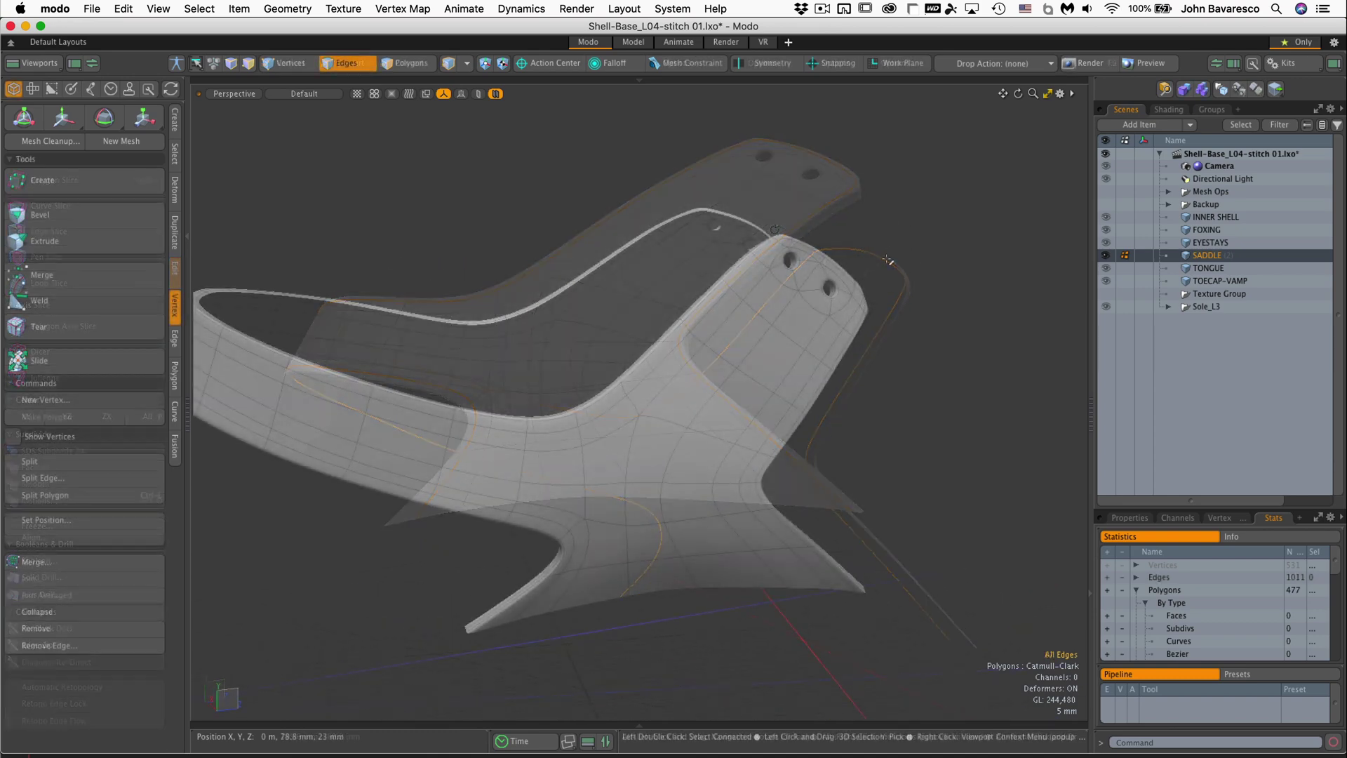
{"action": "scroll", "coordinate": [723, 351], "scroll_direction": "up", "scroll_amount": 5}
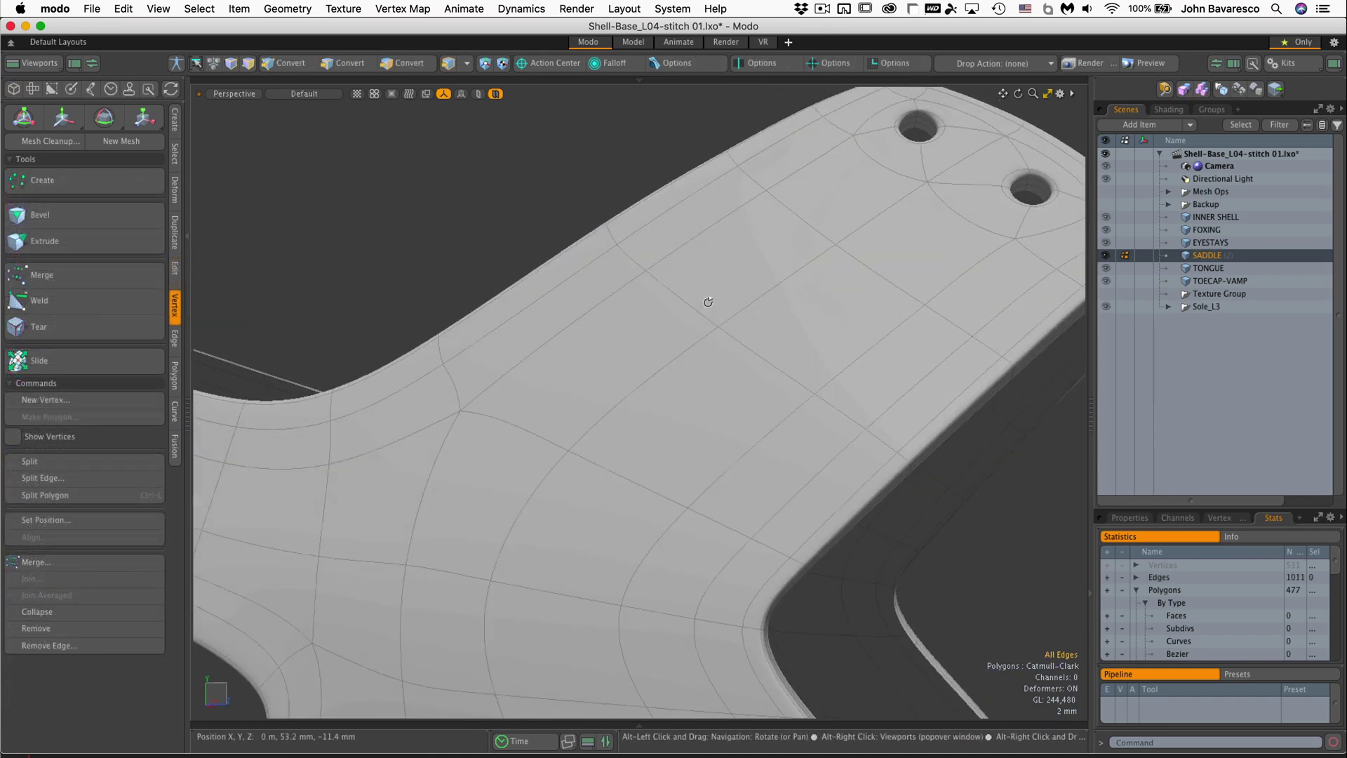
{"action": "left_click_drag", "start_coordinate": [708, 302], "coordinate": [758, 124], "text": "alt"}
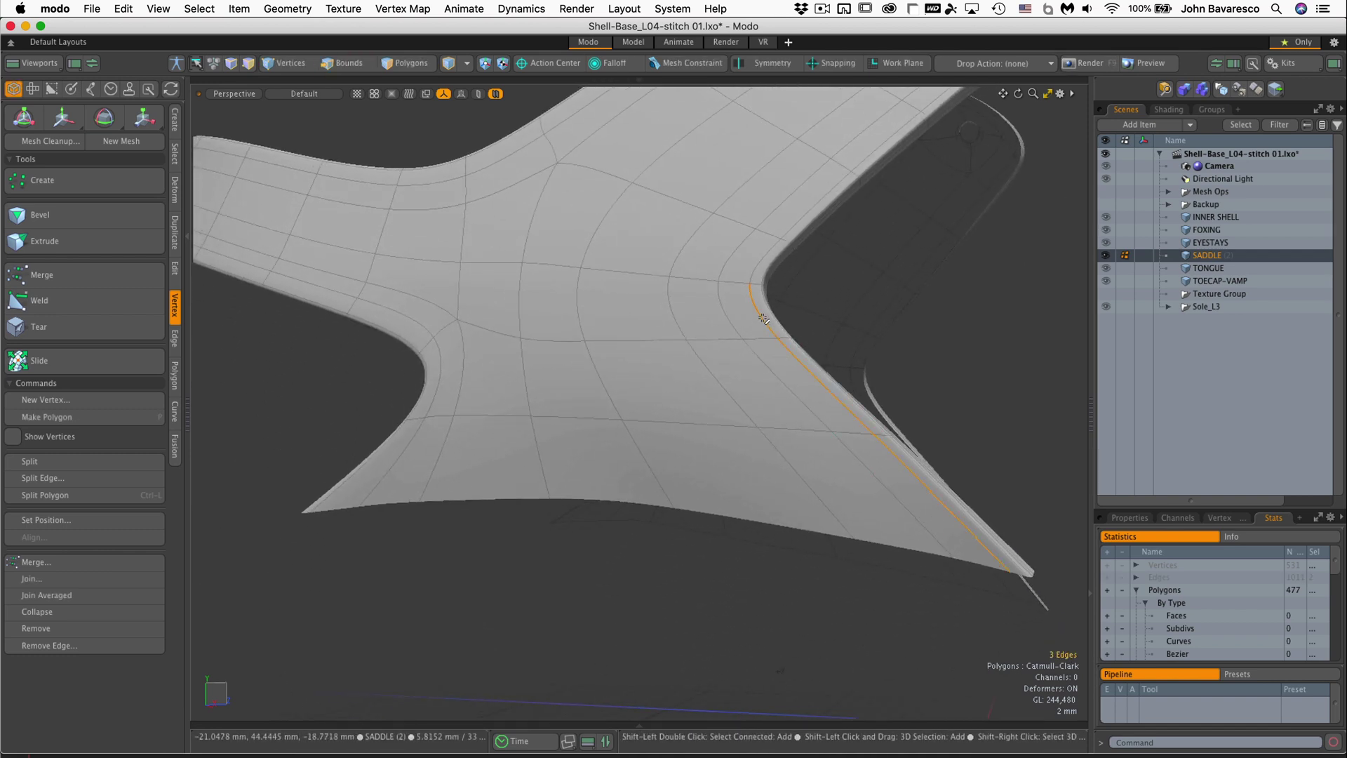
{"action": "left_click", "coordinate": [808, 212], "text": "shift"}
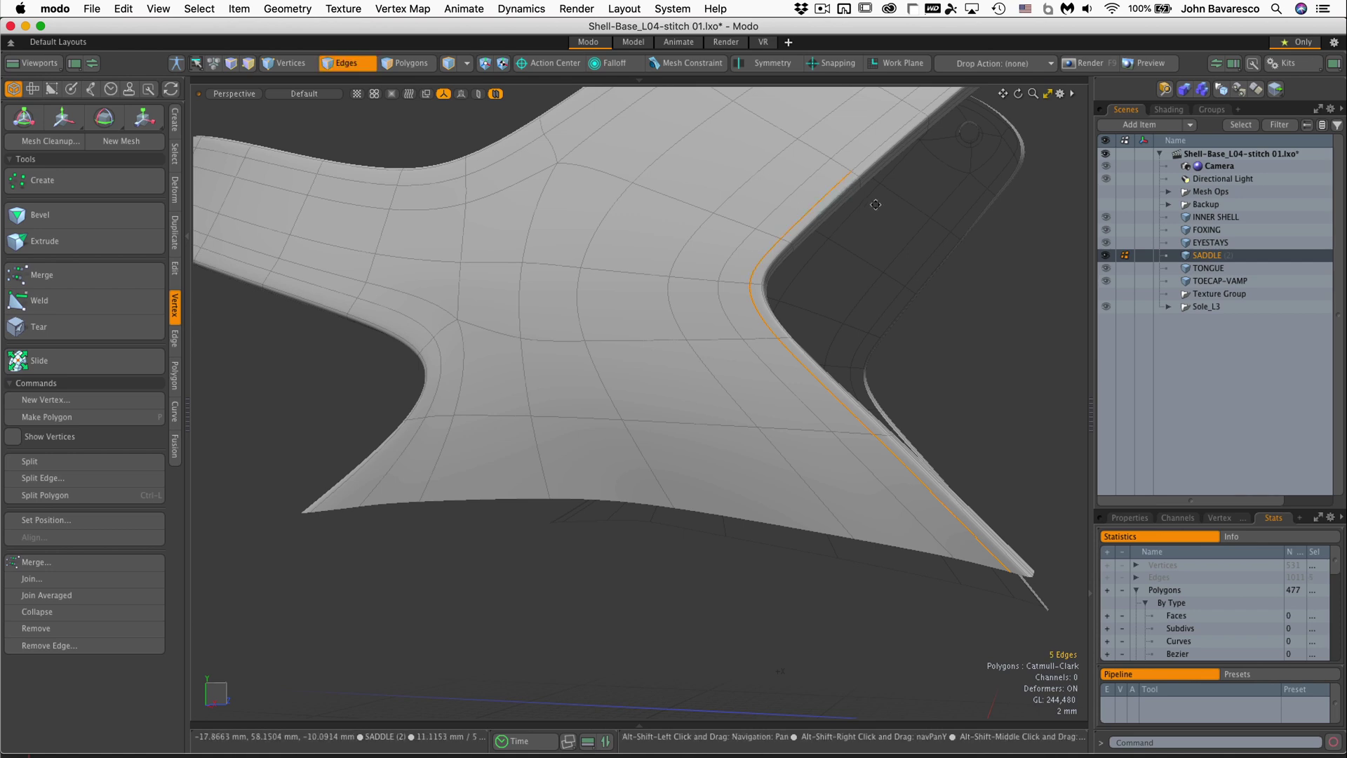
{"action": "left_click_drag", "start_coordinate": [874, 200], "coordinate": [767, 434], "text": "alt+shift"}
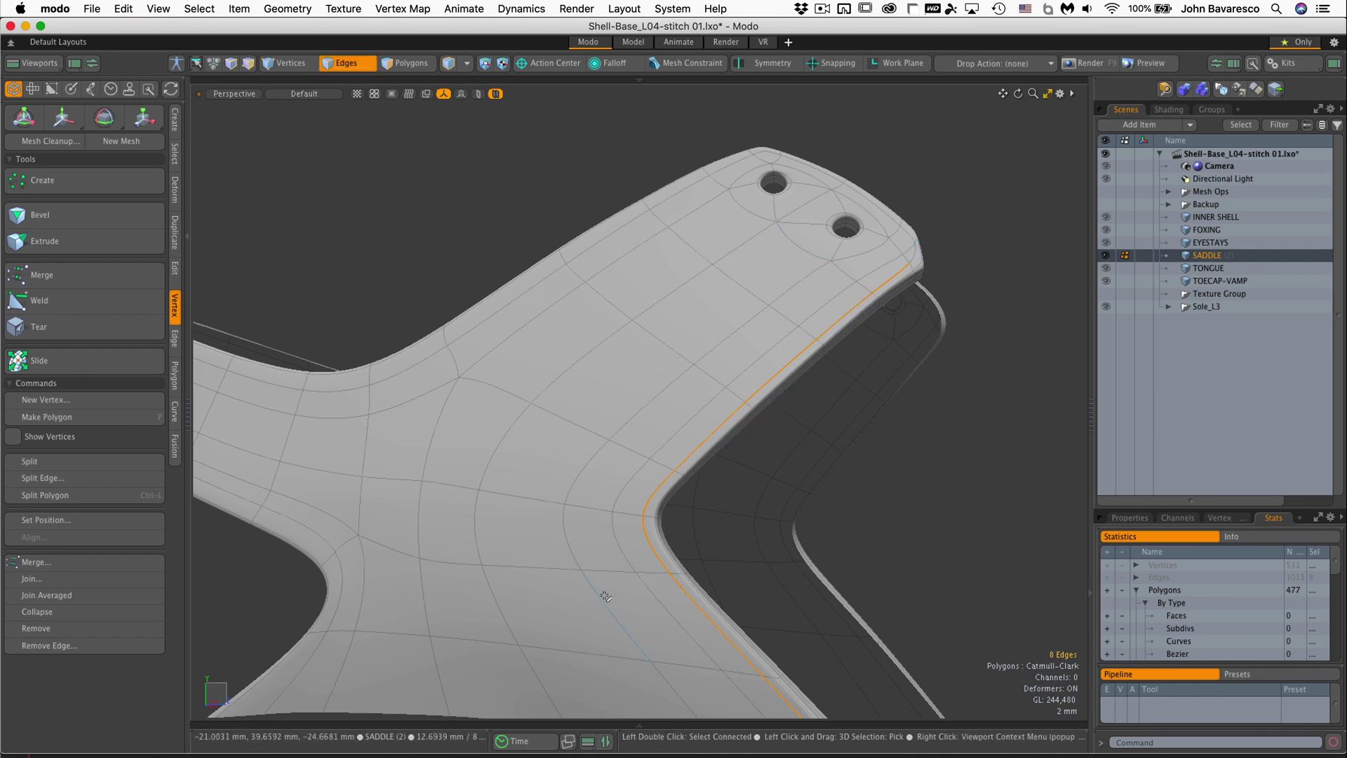
{"action": "key", "text": "alt+s"}
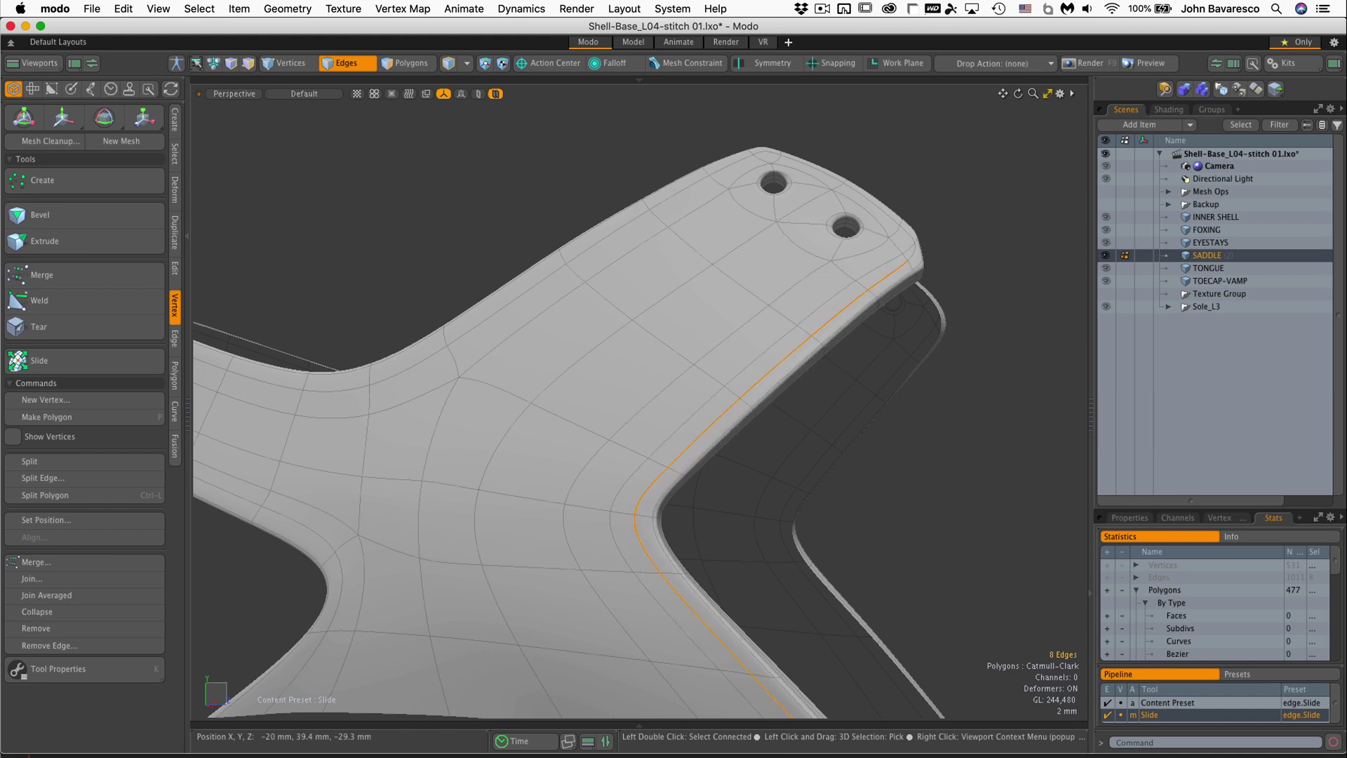
{"action": "left_click_drag", "start_coordinate": [667, 561], "coordinate": [688, 485], "text": "alt"}
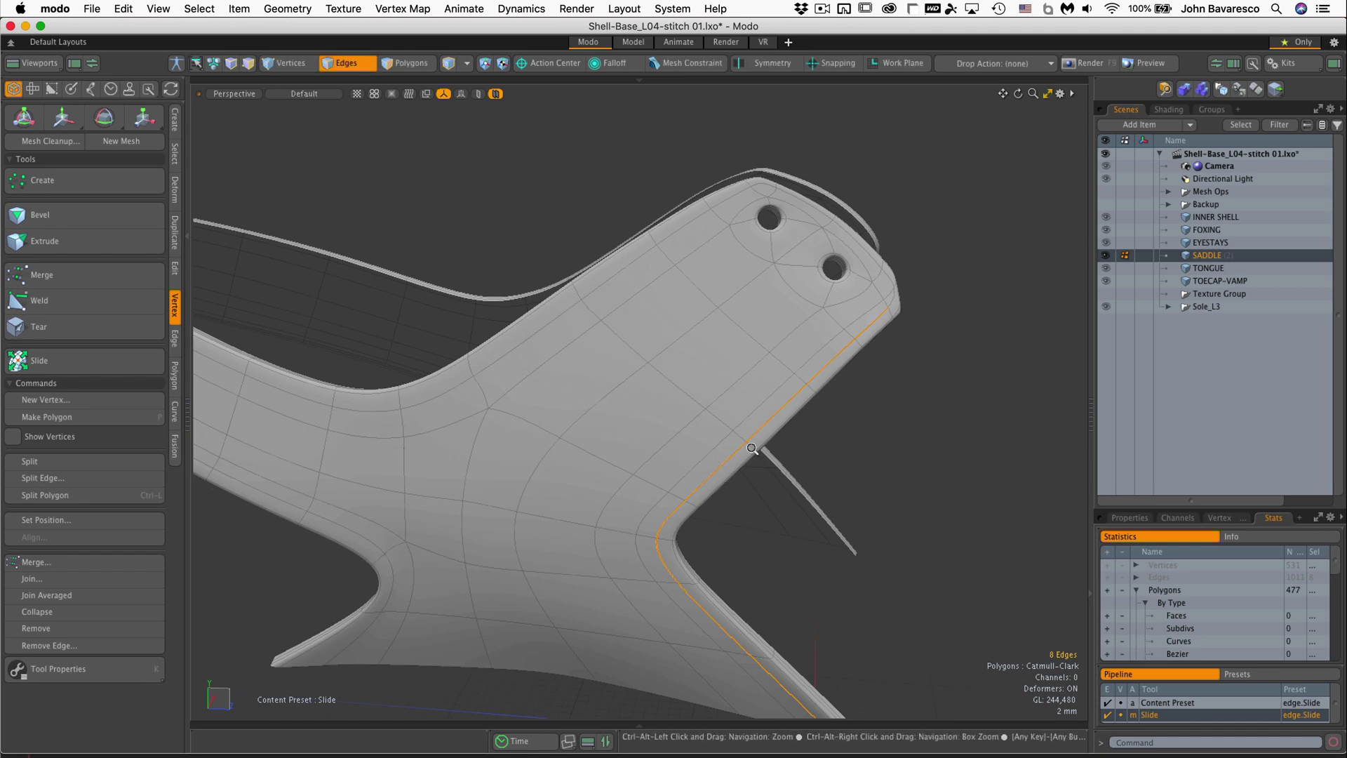
{"action": "left_click_drag", "start_coordinate": [755, 447], "coordinate": [797, 431], "text": "ctrl+alt"}
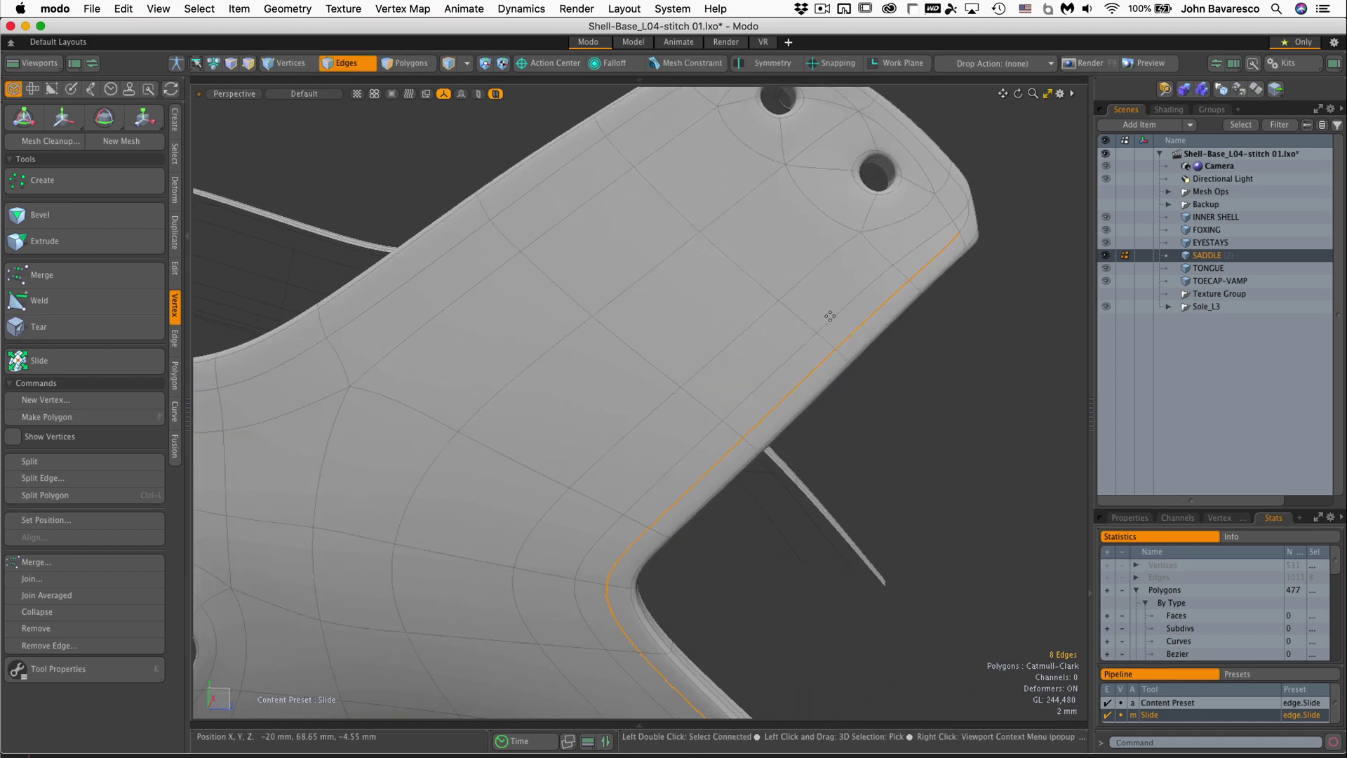
{"action": "left_click_drag", "start_coordinate": [831, 319], "coordinate": [731, 377], "text": "alt"}
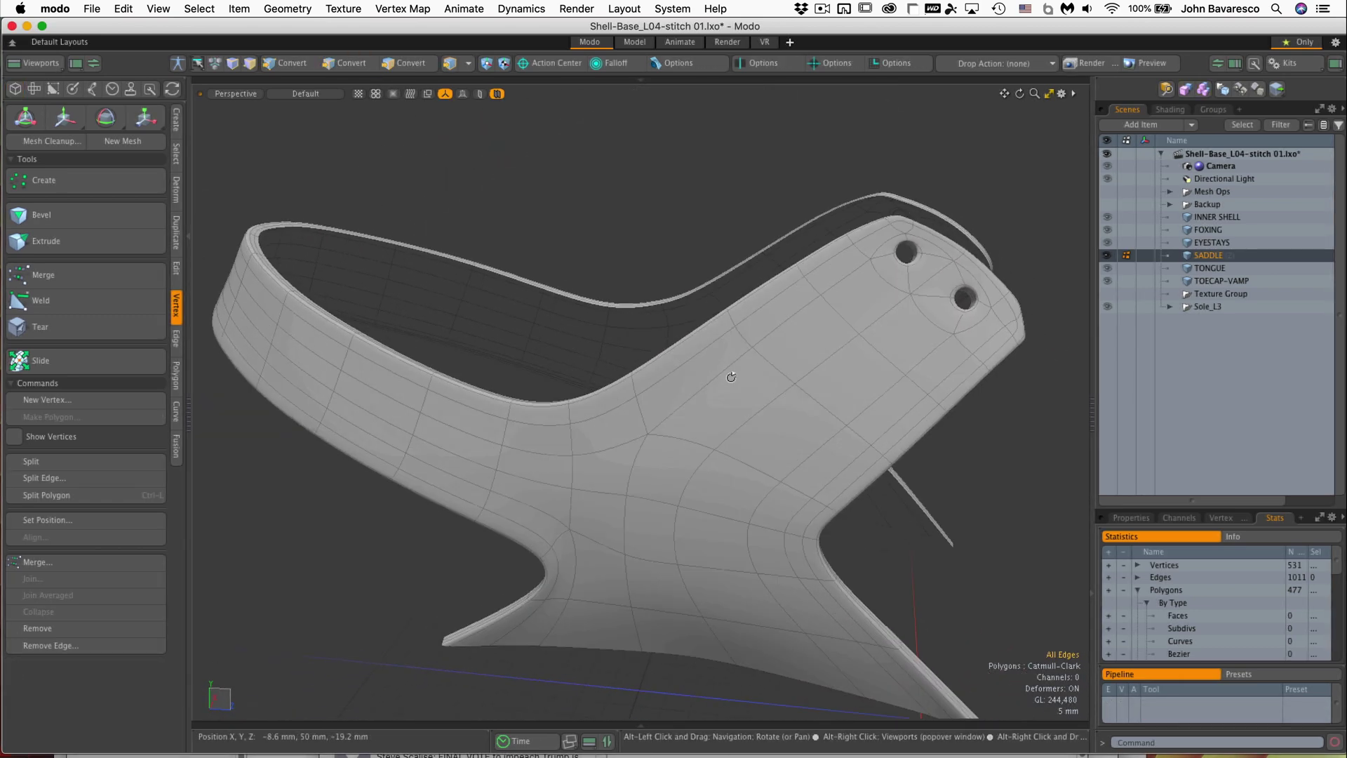
Step: Bevel the inset edge loop along the saddle's front borders, eyelet tabs and upper collar in Inset mode with a 500 um mitering offset
{"action": "double_click", "coordinate": [967, 379]}
{"action": "left_click_drag", "start_coordinate": [967, 379], "coordinate": [895, 359], "text": "alt"}
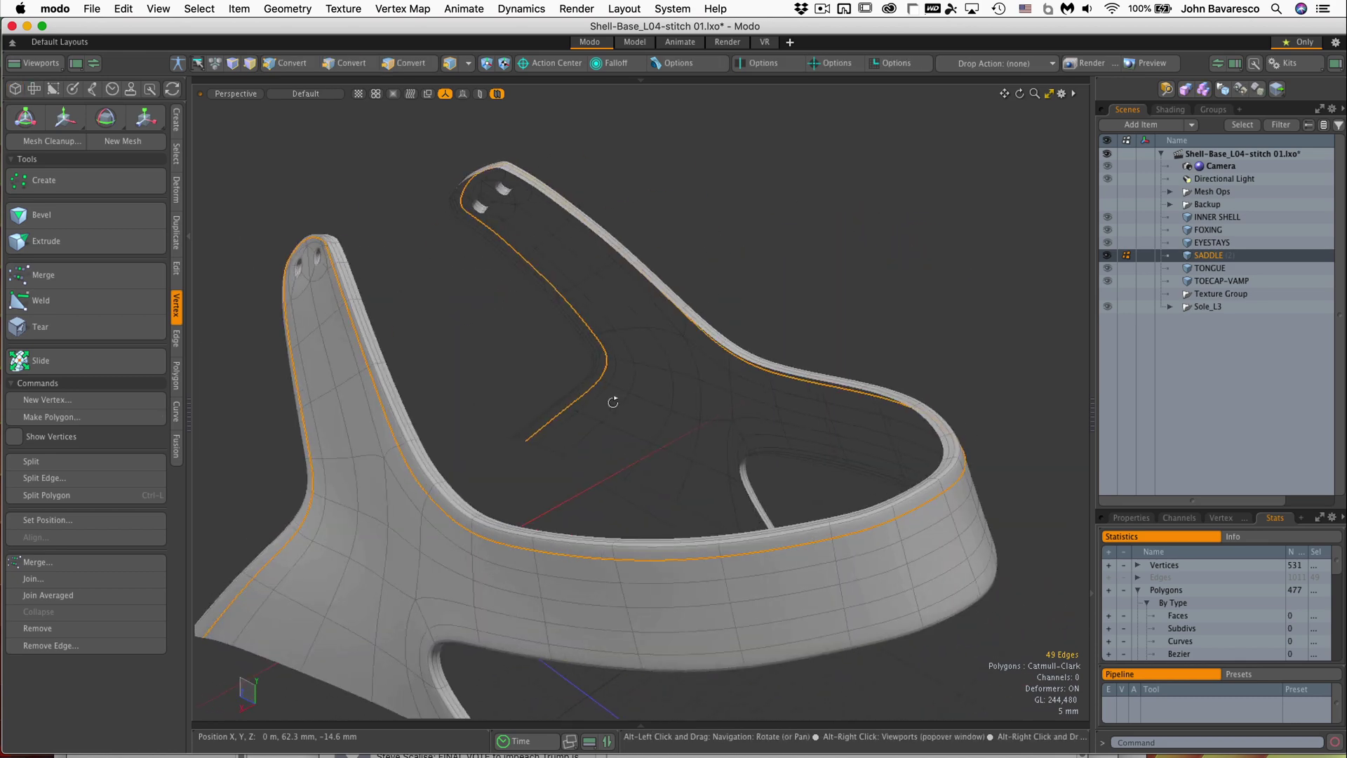
{"action": "left_click_drag", "start_coordinate": [613, 401], "coordinate": [761, 354], "text": "alt"}
{"action": "left_click_drag", "start_coordinate": [537, 297], "coordinate": [628, 275], "text": "alt+shift"}
{"action": "mouse_move", "coordinate": [553, 256]}
{"action": "left_mouse_down", "text": "ctrl+alt"}
{"action": "mouse_move", "coordinate": [633, 234]}
{"action": "mouse_move", "coordinate": [539, 288]}
{"action": "mouse_move", "coordinate": [620, 264]}
{"action": "mouse_move", "coordinate": [561, 278]}
{"action": "left_mouse_up", "text": "ctrl+alt"}
{"action": "key", "text": "b"}
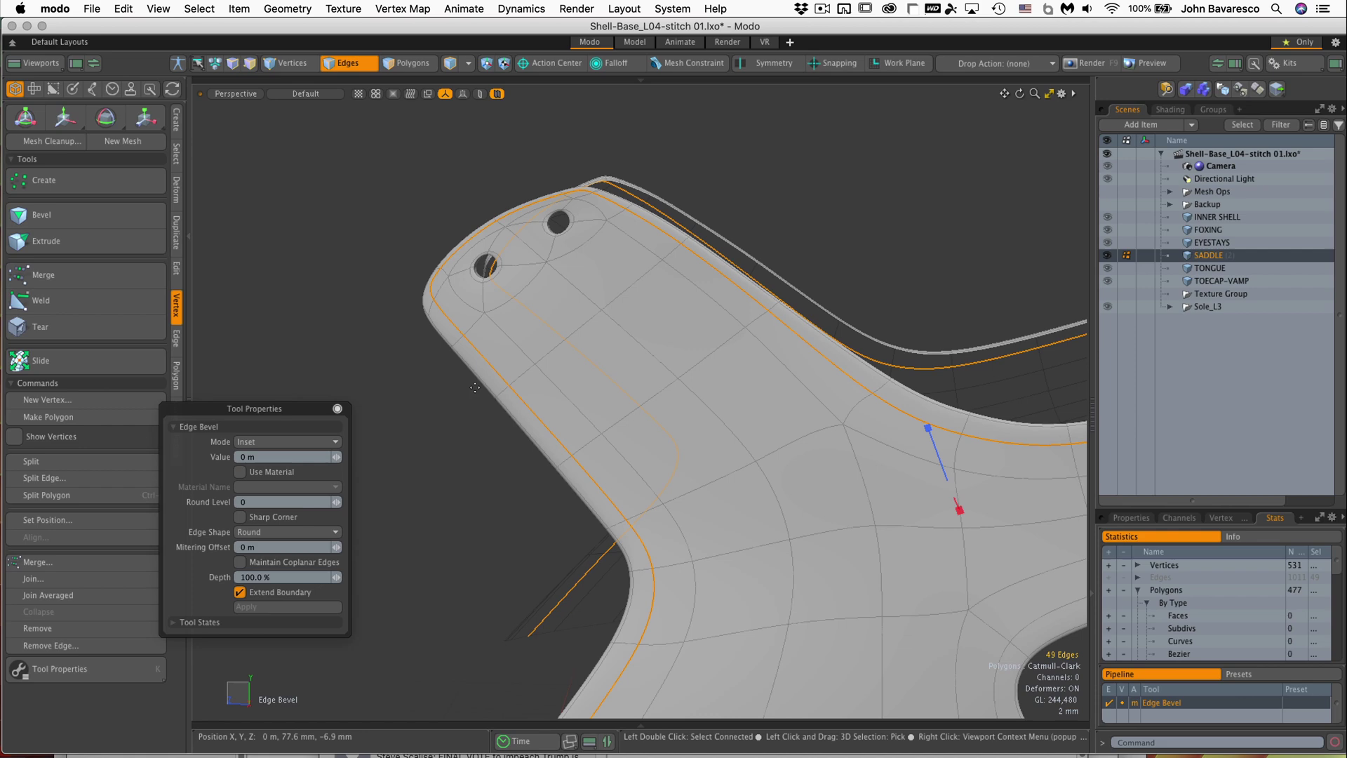
{"action": "left_click_drag", "start_coordinate": [283, 408], "coordinate": [358, 377]}
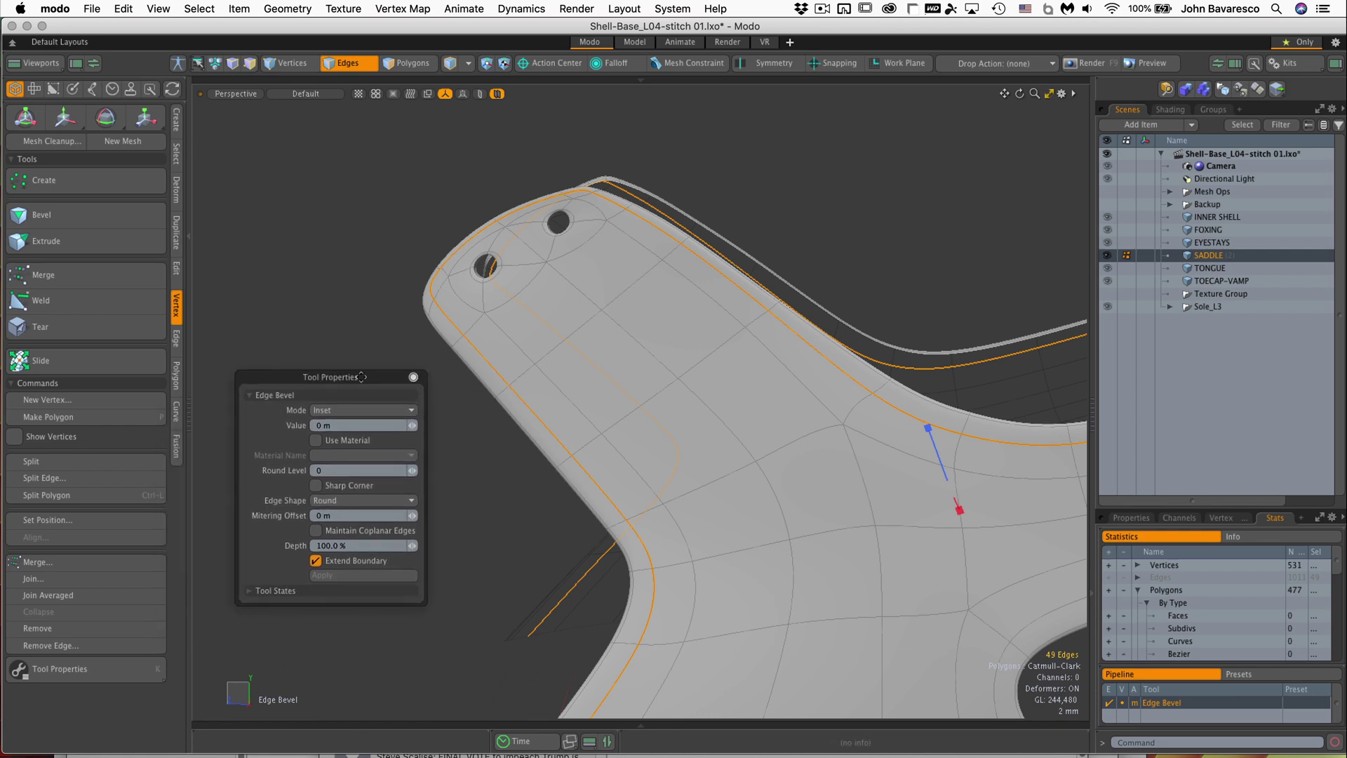
{"action": "left_click_drag", "start_coordinate": [936, 462], "coordinate": [821, 406], "text": "alt"}
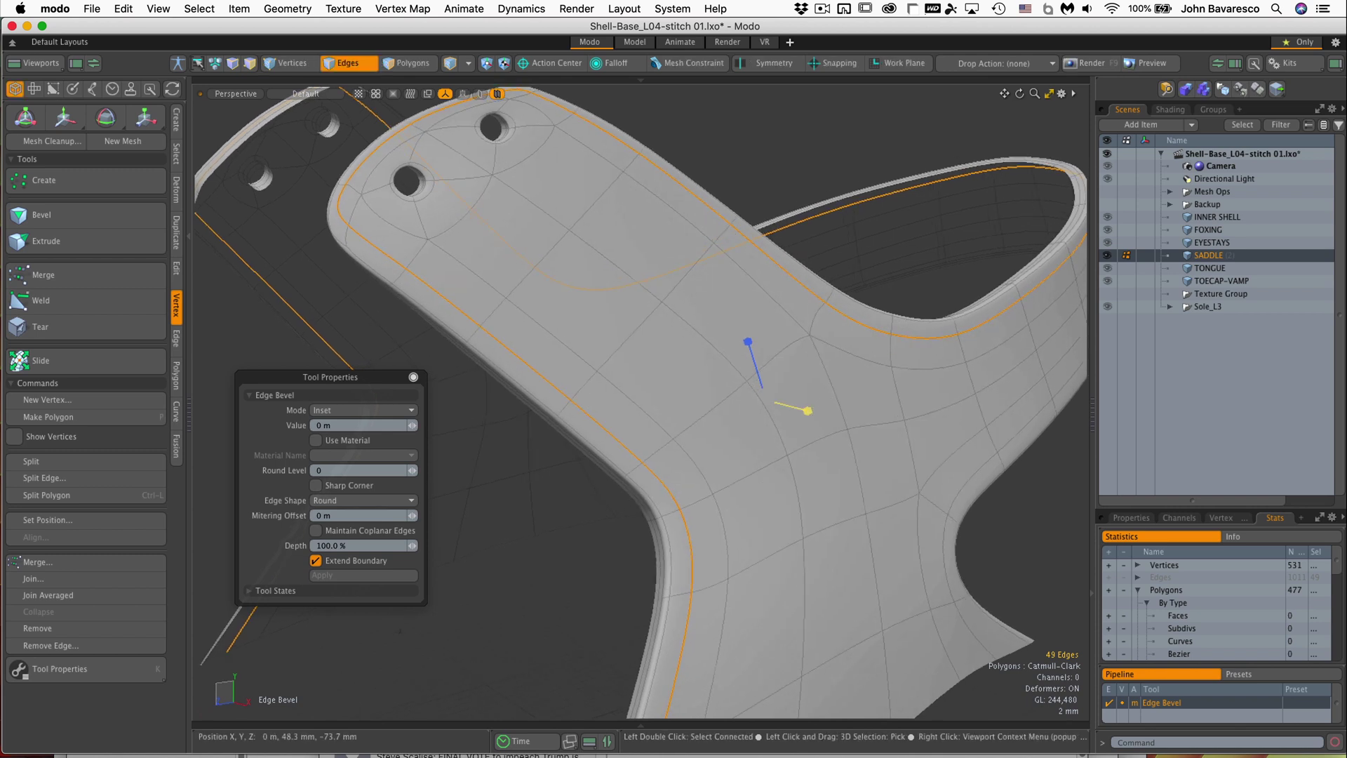
{"action": "left_click_drag", "start_coordinate": [807, 411], "coordinate": [811, 411]}
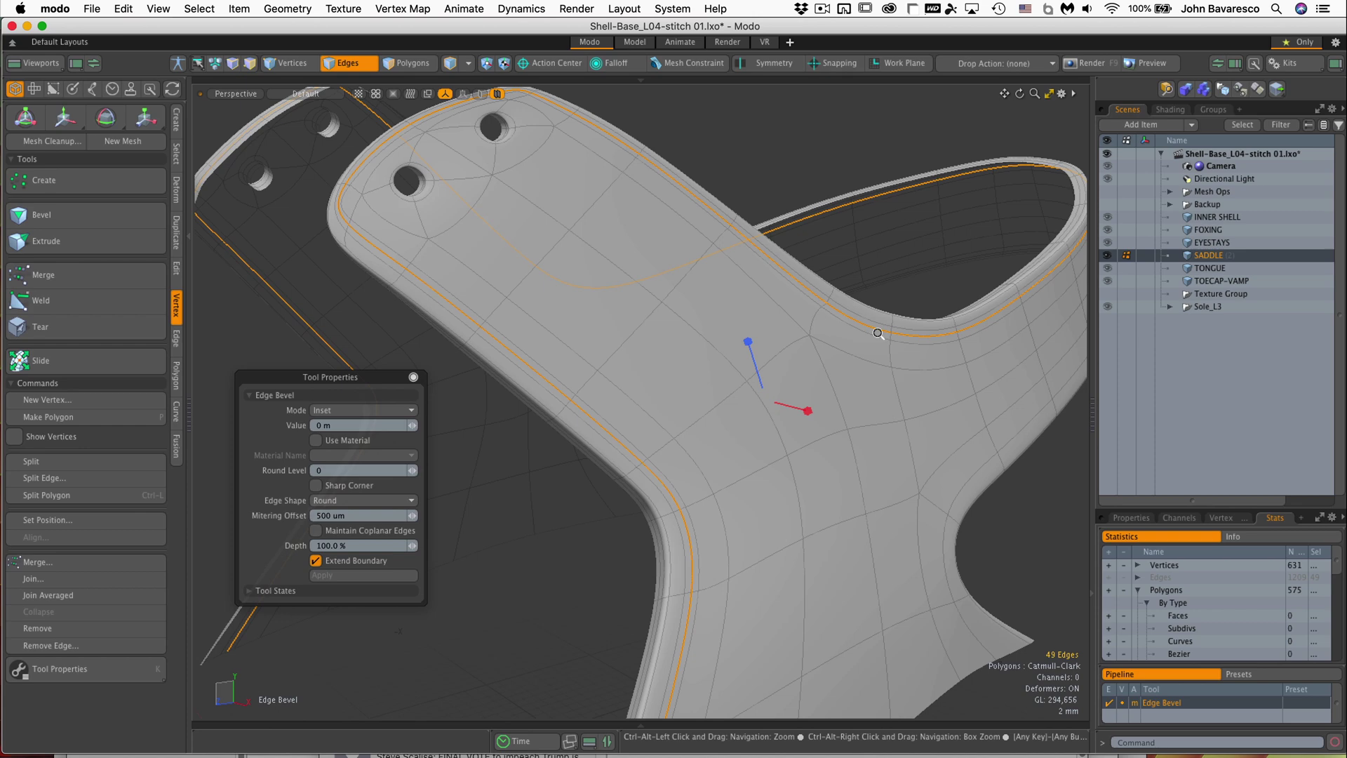
{"action": "left_click_drag", "start_coordinate": [839, 351], "coordinate": [625, 350], "text": "alt"}
{"action": "scroll", "coordinate": [657, 264], "scroll_direction": "up", "scroll_amount": 8}
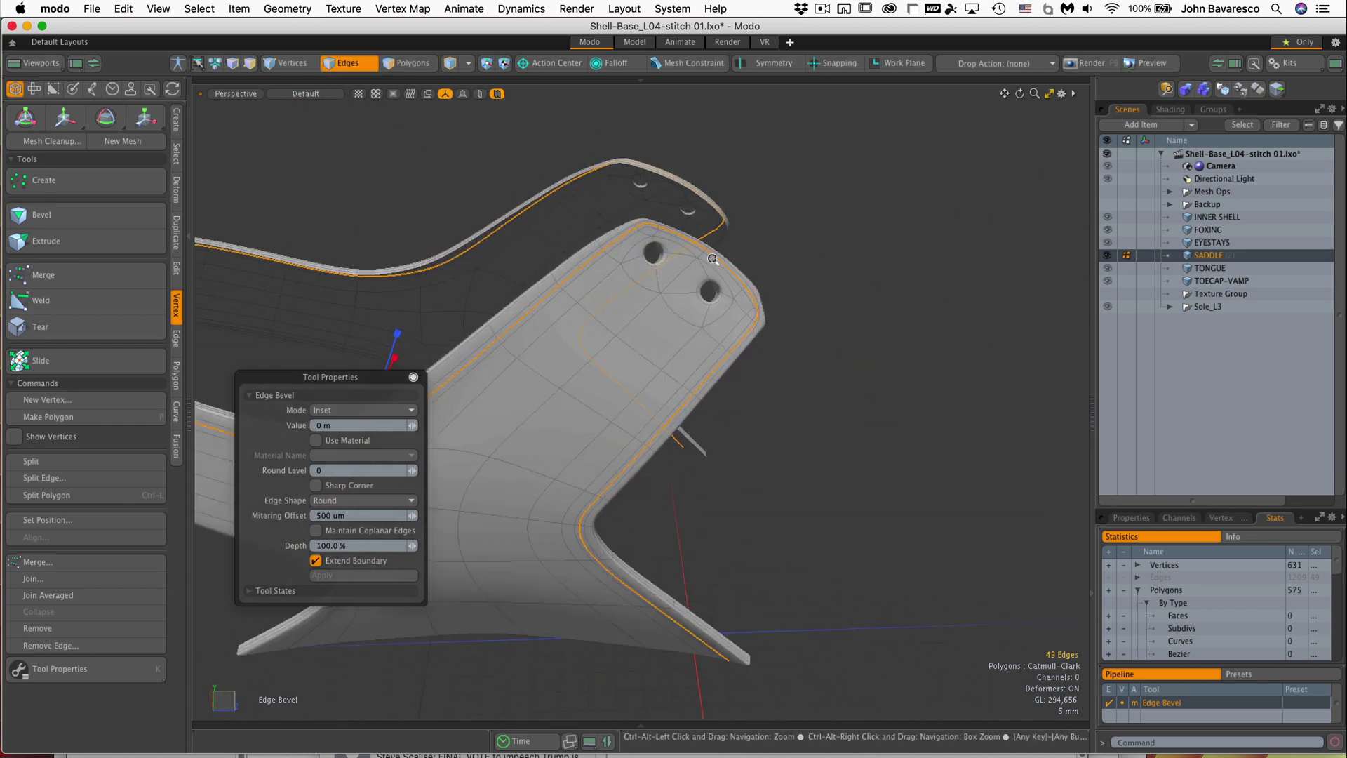
{"action": "left_click_drag", "start_coordinate": [657, 264], "coordinate": [749, 317], "text": "alt"}
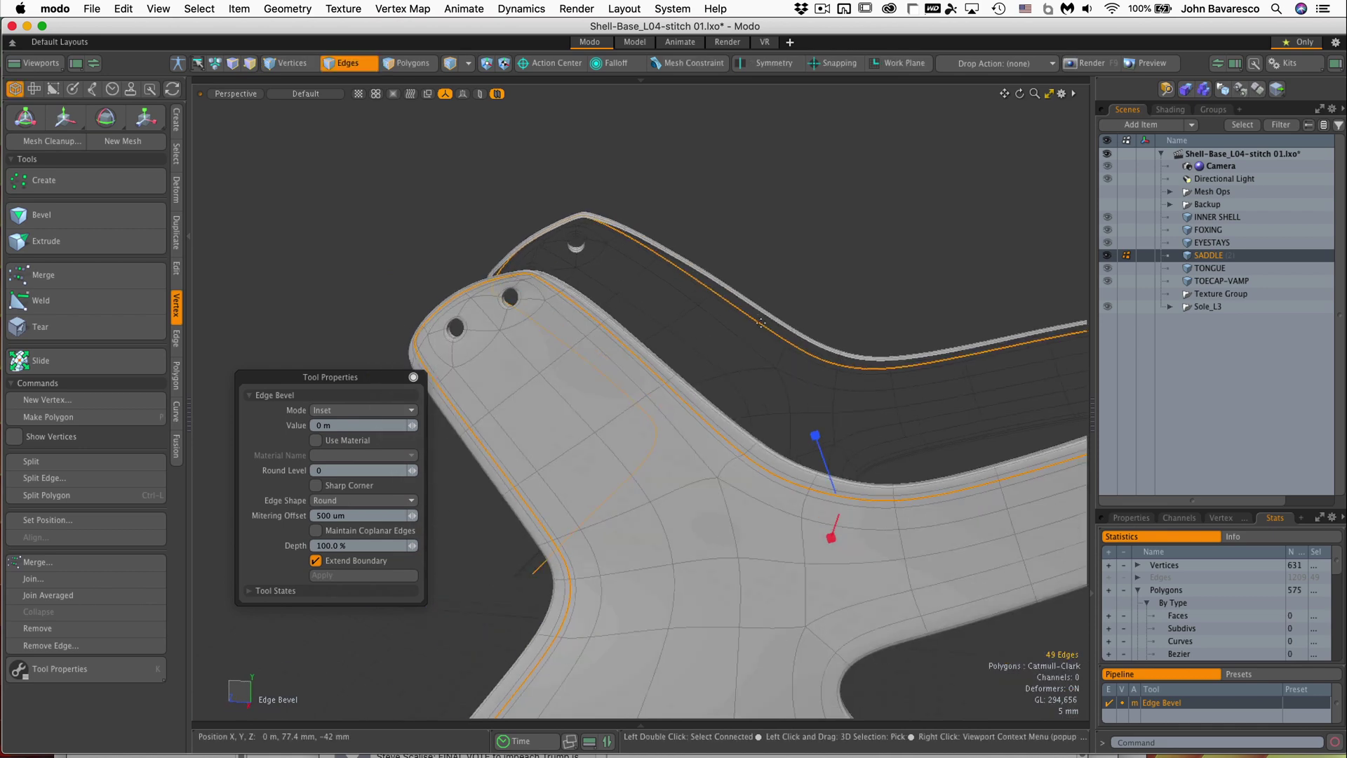
{"action": "key", "text": "q"}
Step: Bevel the inset edge loop along the saddle's lower rear border in Inset mode with an 800 um mitering offset
{"action": "left_click_drag", "start_coordinate": [875, 523], "coordinate": [686, 400], "text": "ctrl+alt"}
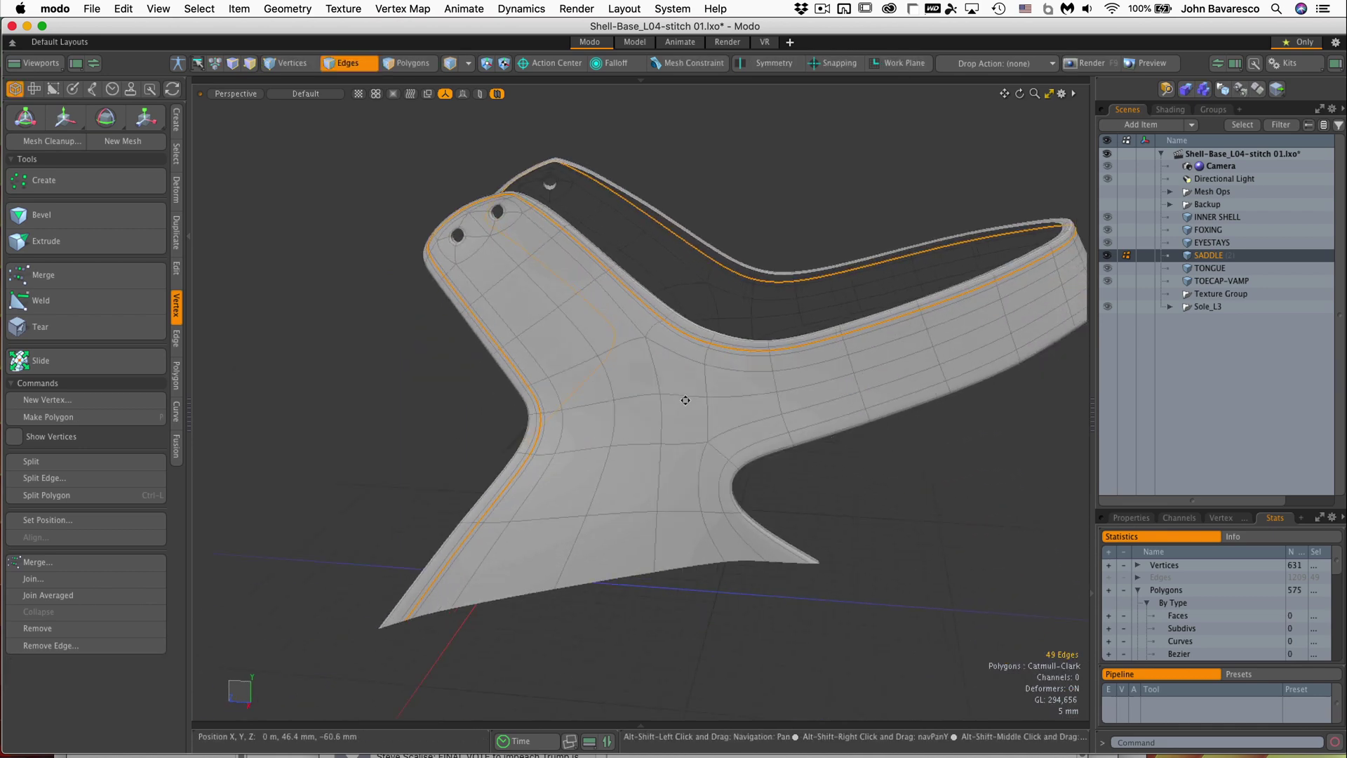
{"action": "double_click", "coordinate": [769, 440]}
{"action": "left_click_drag", "start_coordinate": [899, 403], "coordinate": [809, 404], "text": "ctrl+alt"}
{"action": "left_click_drag", "start_coordinate": [810, 403], "coordinate": [773, 434], "text": "alt"}
{"action": "key", "text": "b"}
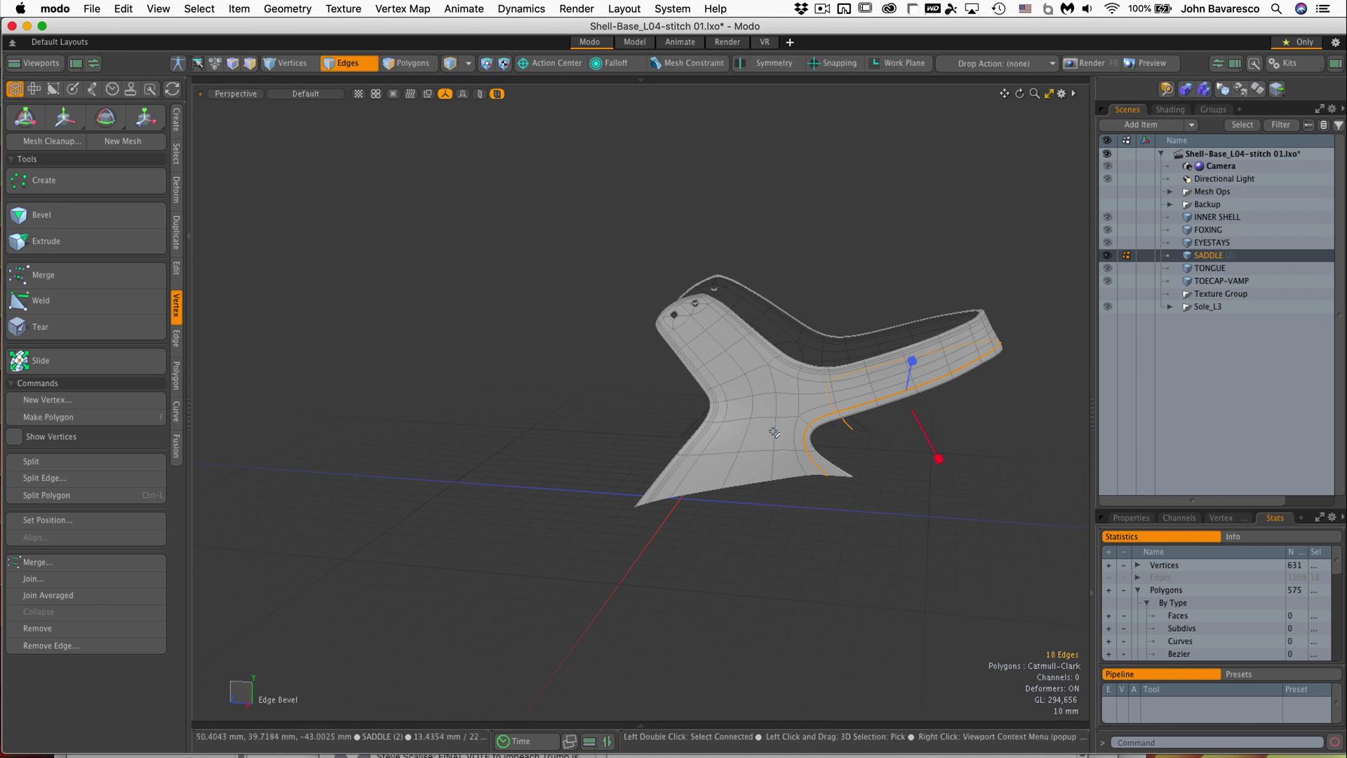
{"action": "left_click_drag", "start_coordinate": [917, 417], "coordinate": [919, 445], "text": "ctrl+alt"}
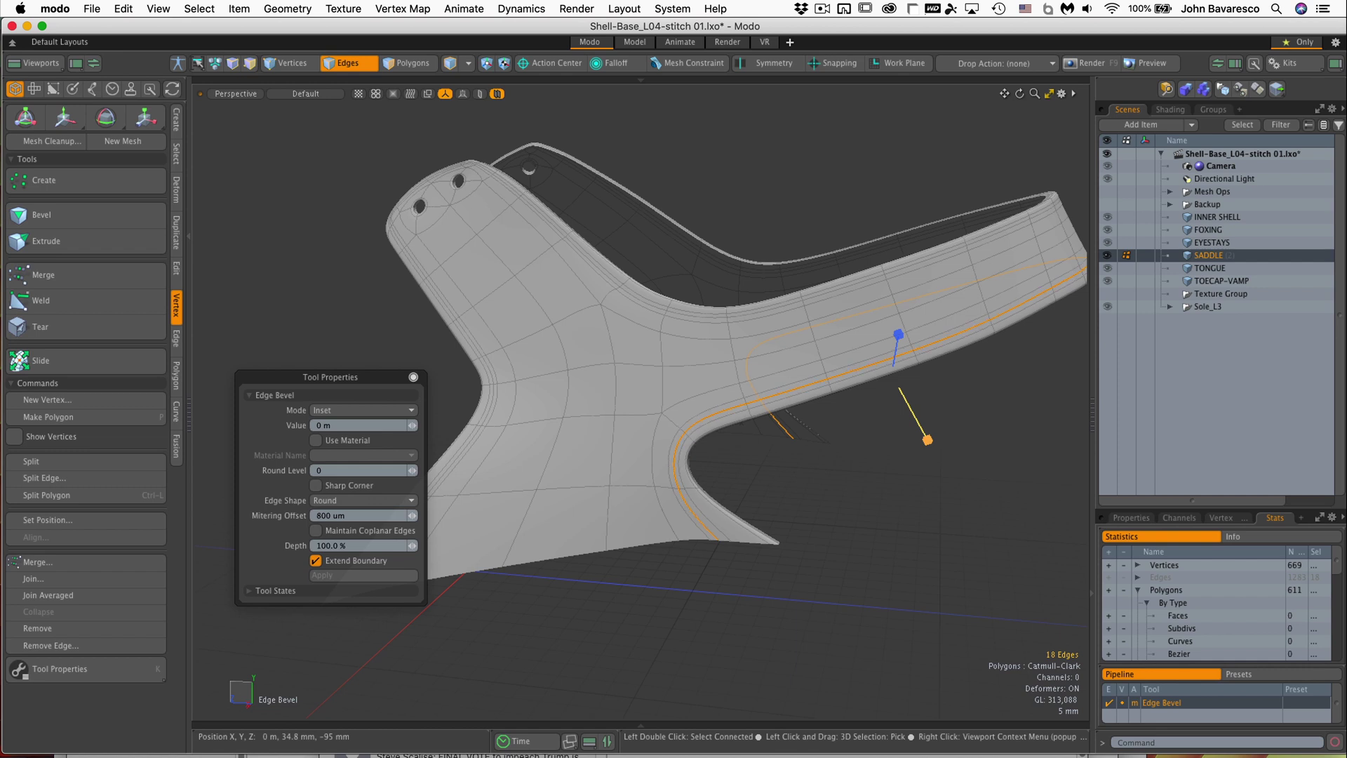
{"action": "key", "text": "space"}
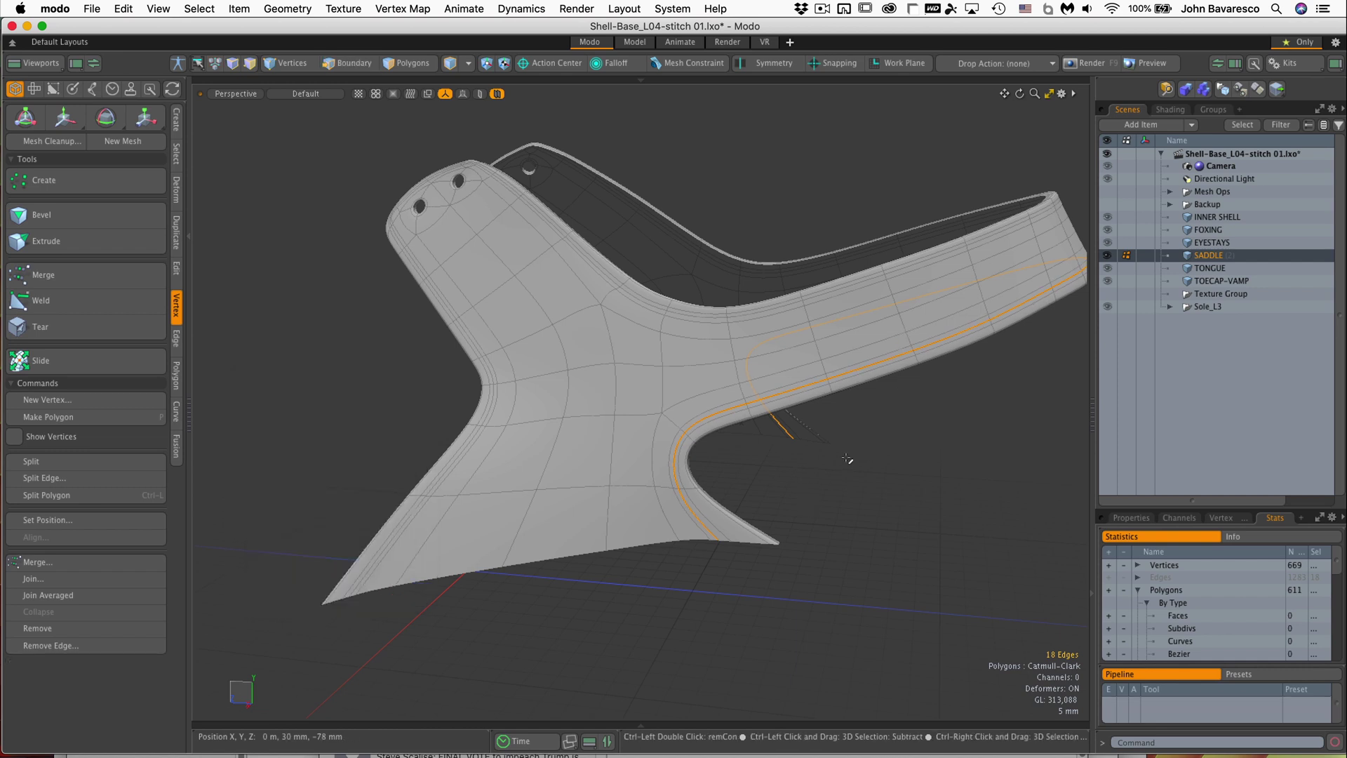
{"action": "left_click_drag", "start_coordinate": [867, 448], "coordinate": [765, 431], "text": "alt"}
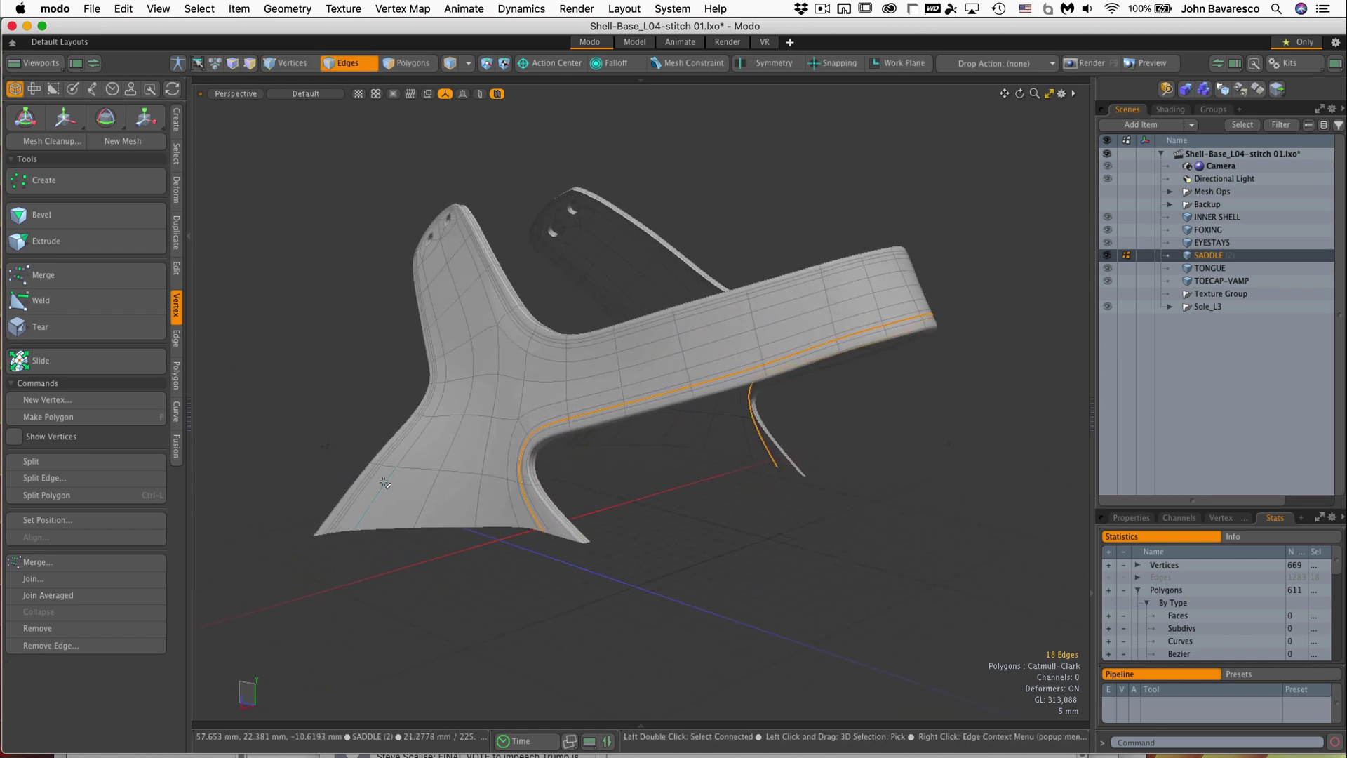
Step: Push the centre edge loops of the beveled bands inward as stitch grooves, using a distance of -125 um for the upper loop
{"action": "left_click", "coordinate": [177, 209]}
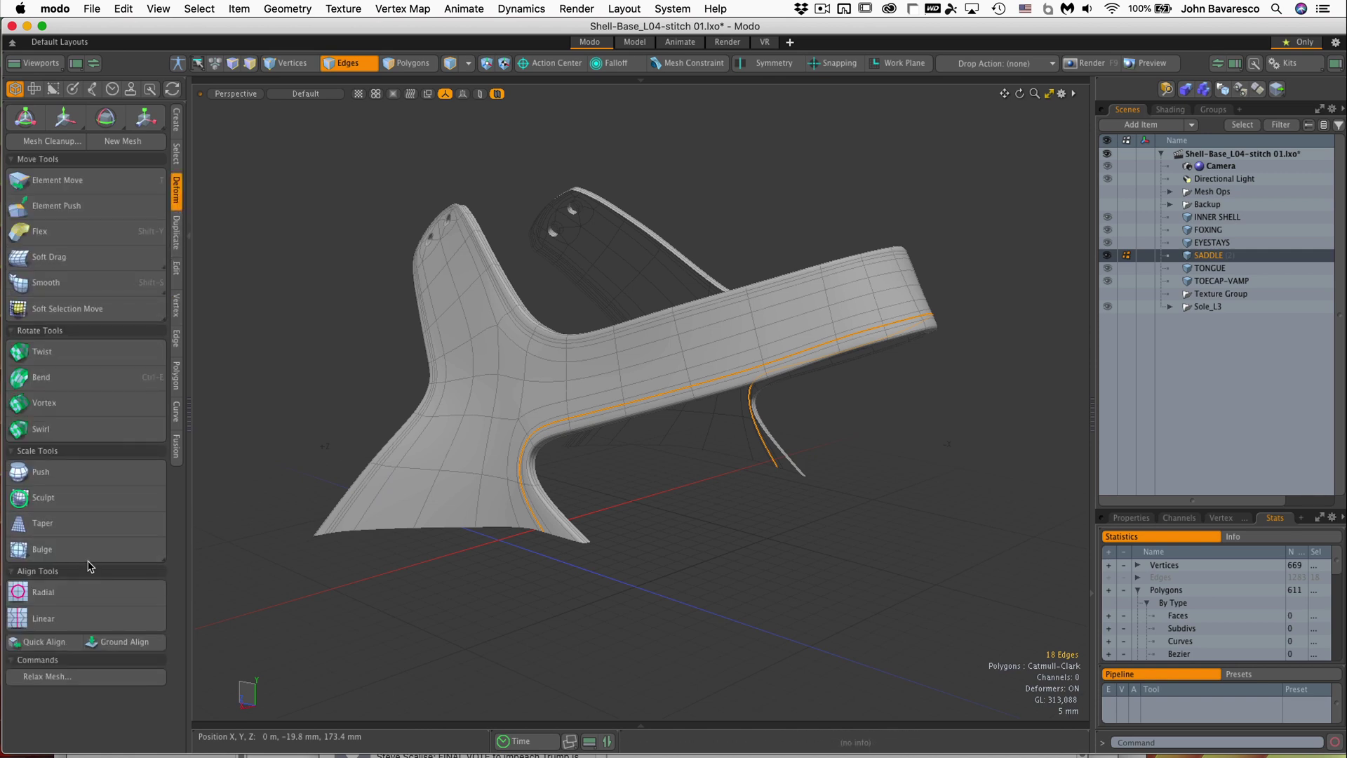
{"action": "left_click", "coordinate": [84, 471]}
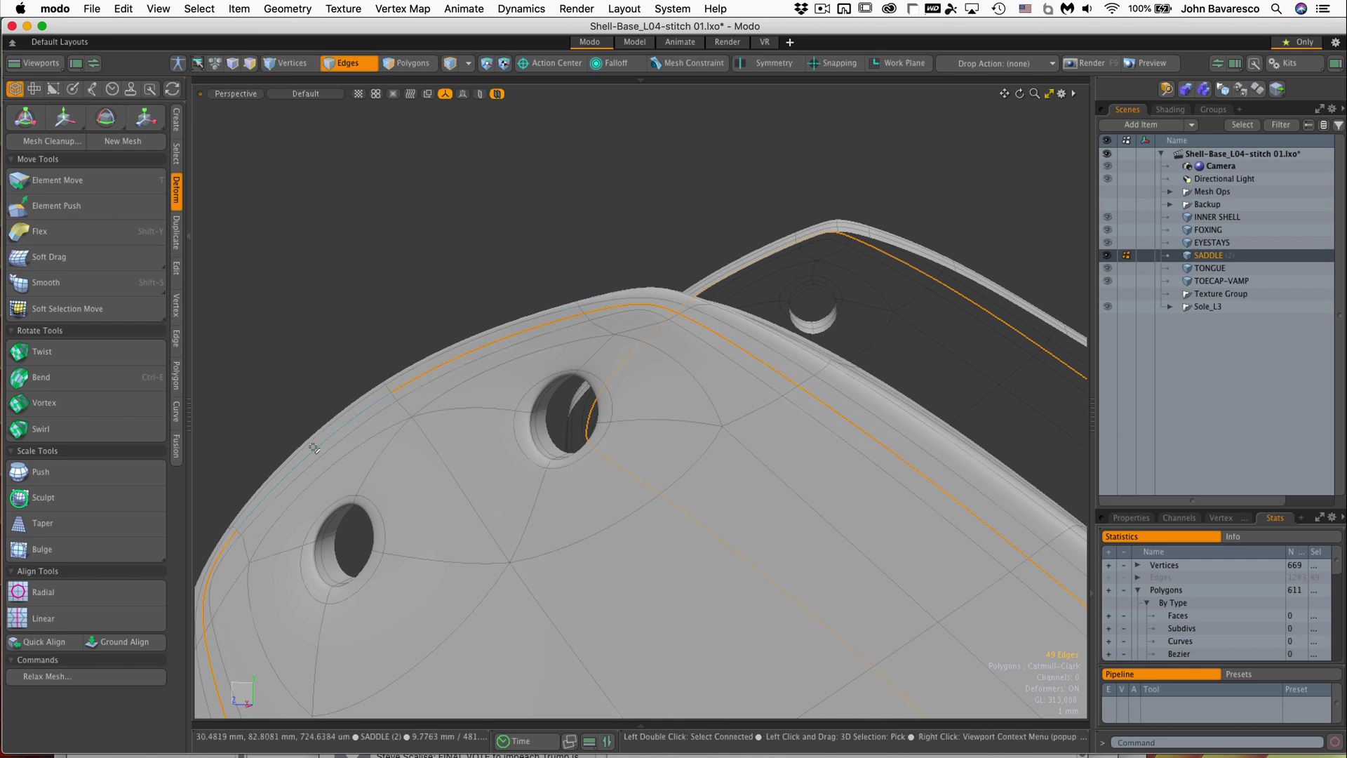
{"action": "left_click", "coordinate": [70, 465]}
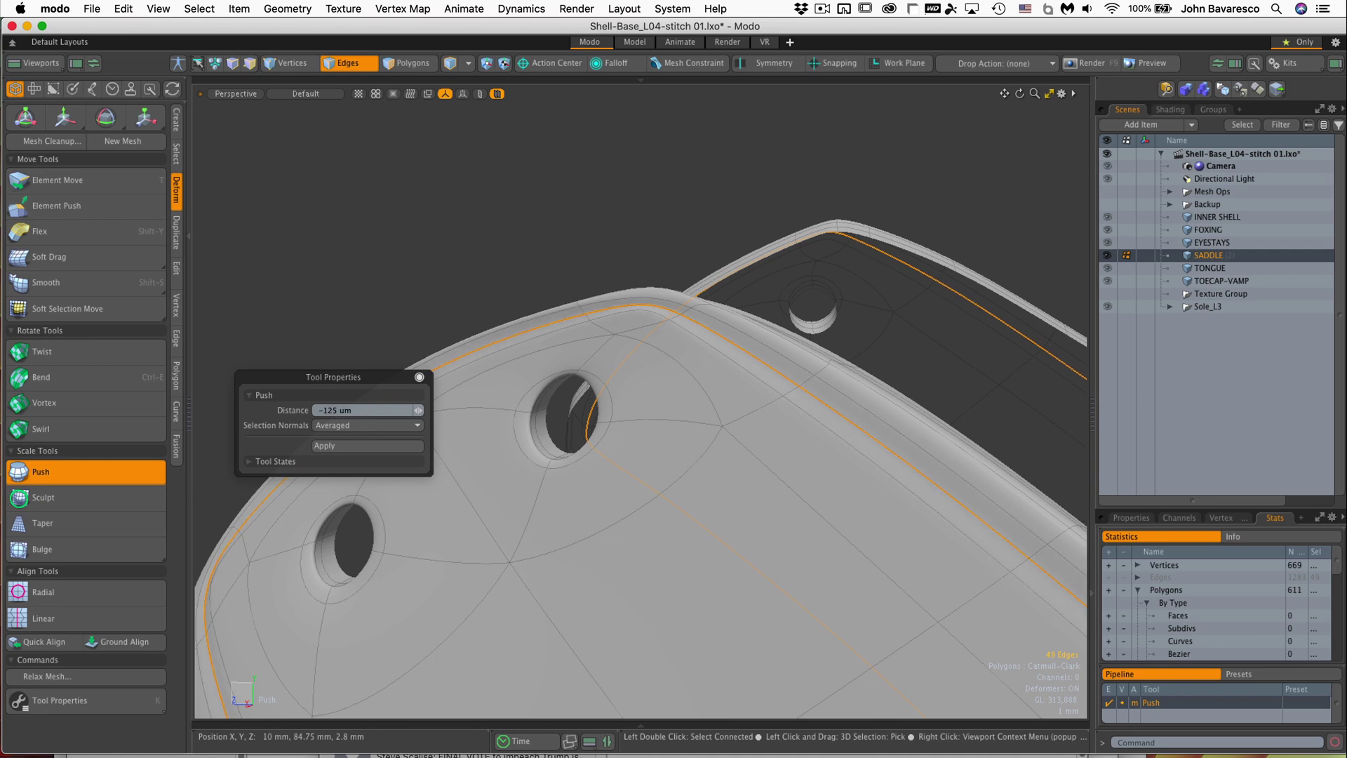
{"action": "left_click_drag", "start_coordinate": [651, 313], "coordinate": [568, 331], "text": "ctrl+alt"}
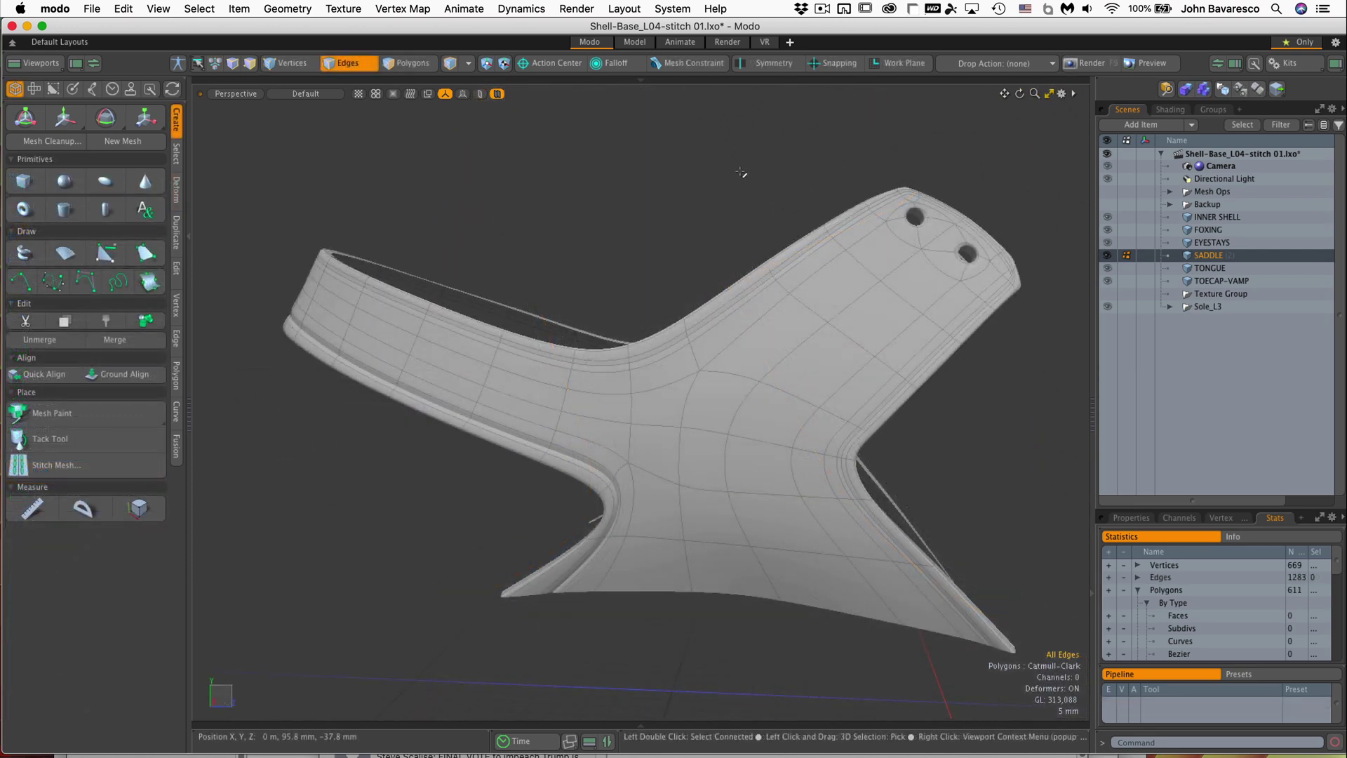
Step: Create stitches along the centre loops of both saddle grooves with Stitch Mesh, using Selected Edges (Procedural) as the curve source and the FAT 2.5mm Stitch preset
{"action": "left_click_drag", "start_coordinate": [734, 295], "coordinate": [680, 234], "text": "ctrl+alt"}
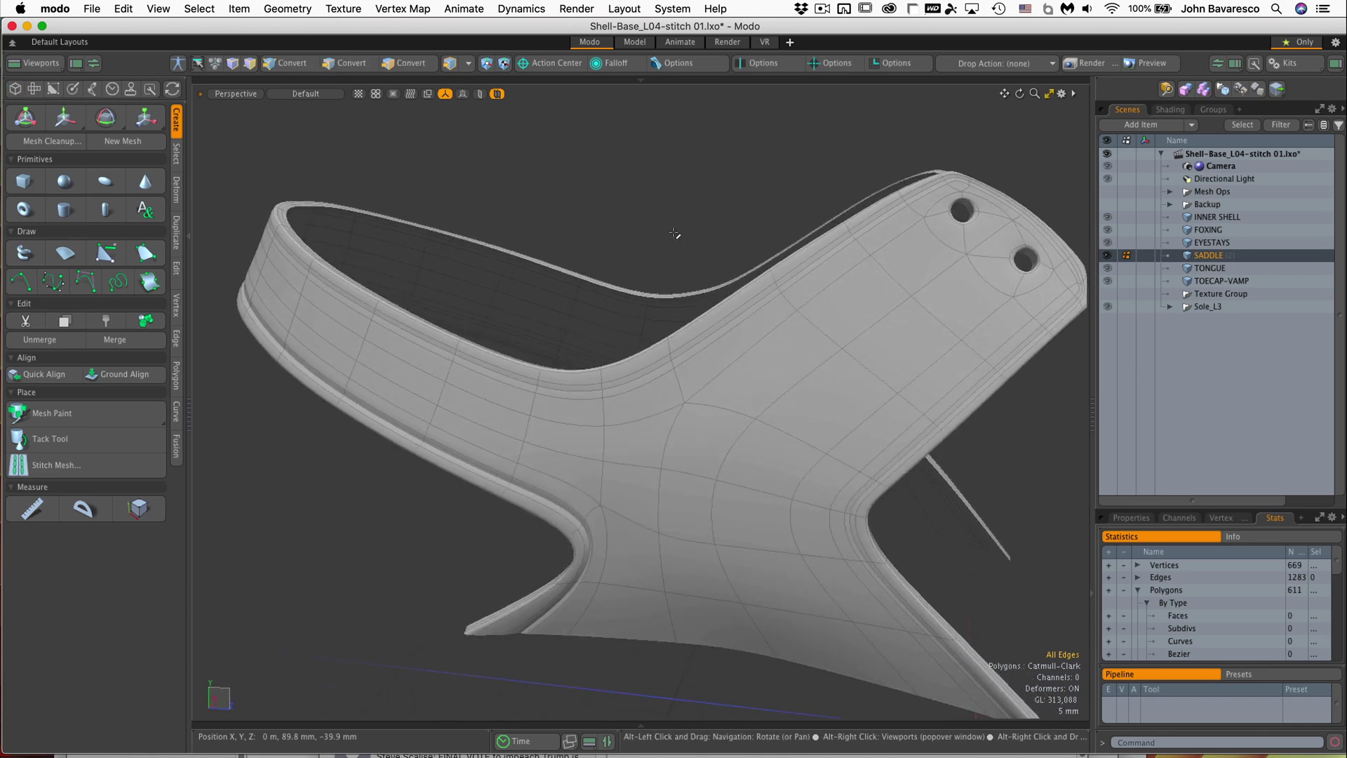
{"action": "double_click", "coordinate": [706, 334]}
{"action": "left_click", "coordinate": [706, 334]}
{"action": "double_click", "coordinate": [706, 334]}
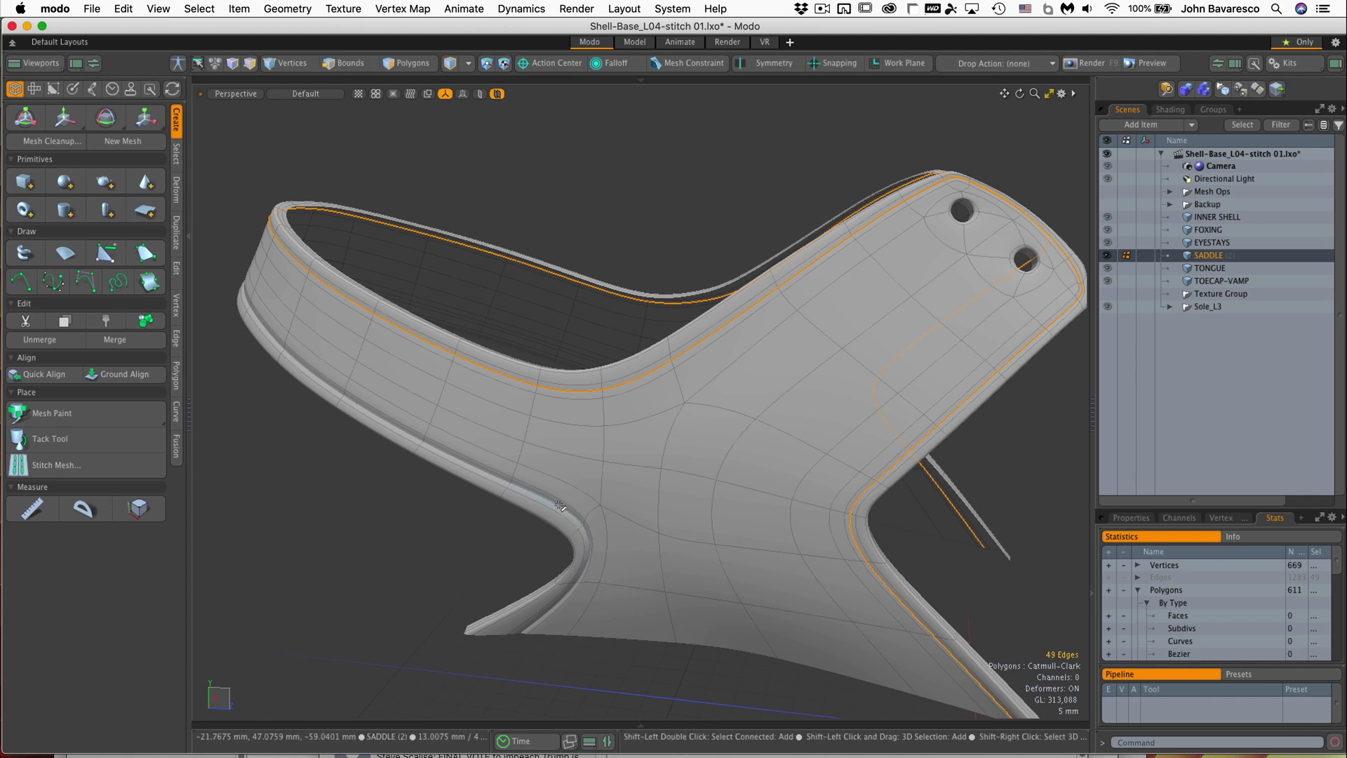
{"action": "left_click_drag", "start_coordinate": [728, 457], "coordinate": [857, 379], "text": "alt"}
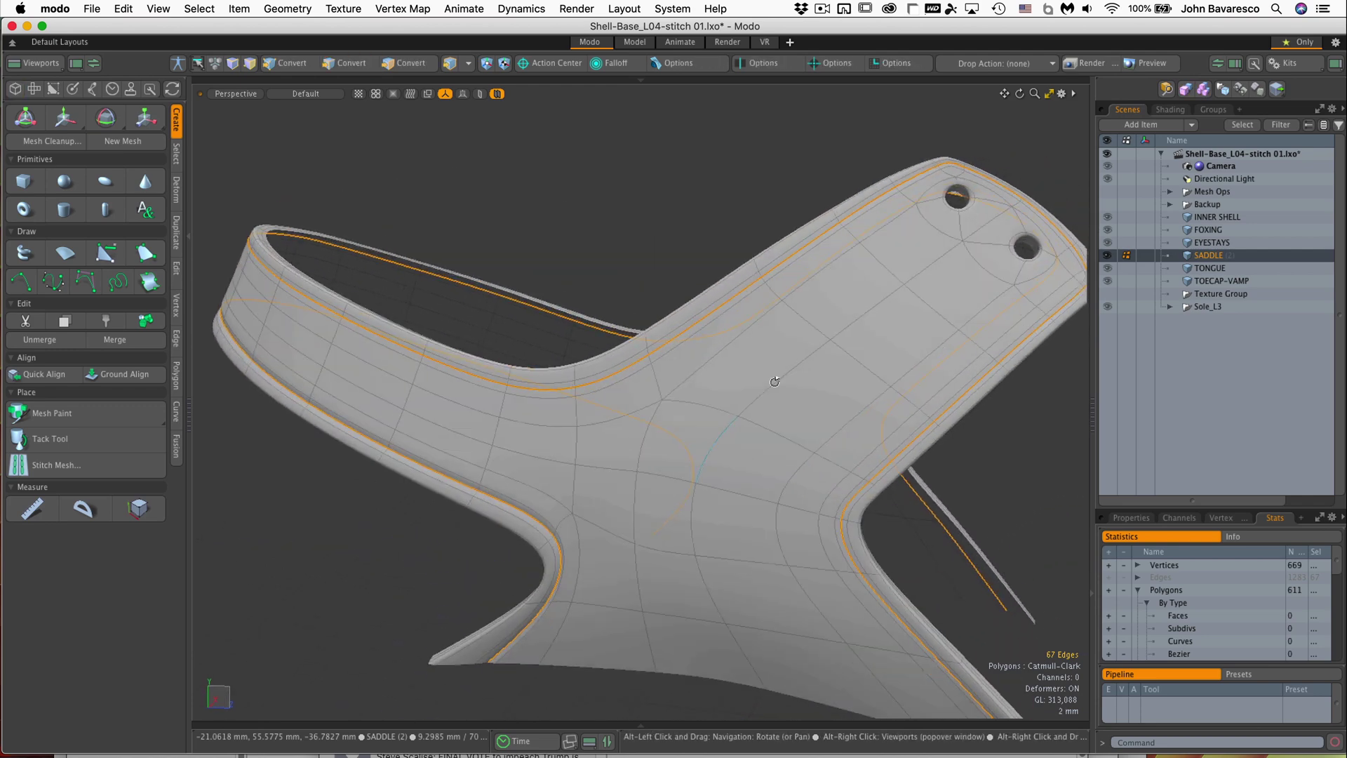
{"action": "left_click", "coordinate": [123, 469]}
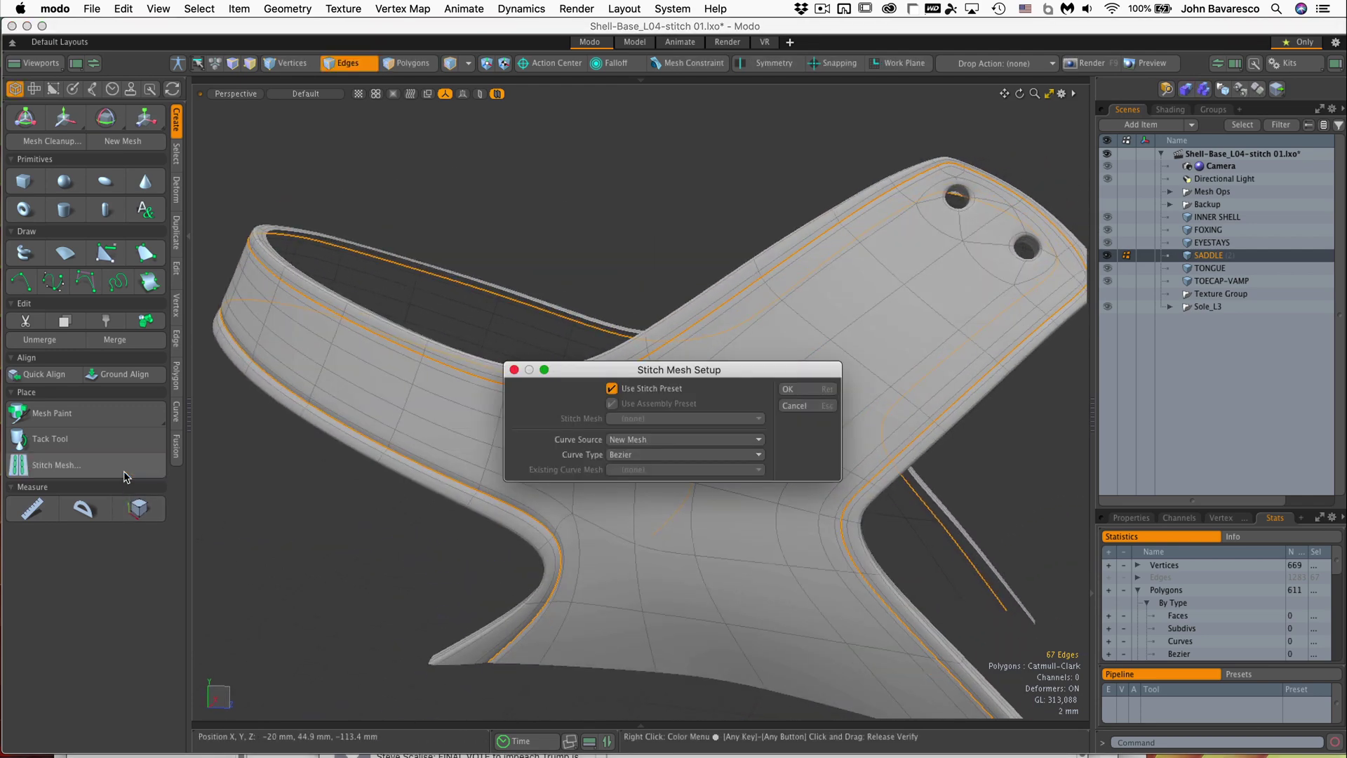
{"action": "left_click_drag", "start_coordinate": [672, 374], "coordinate": [542, 150]}
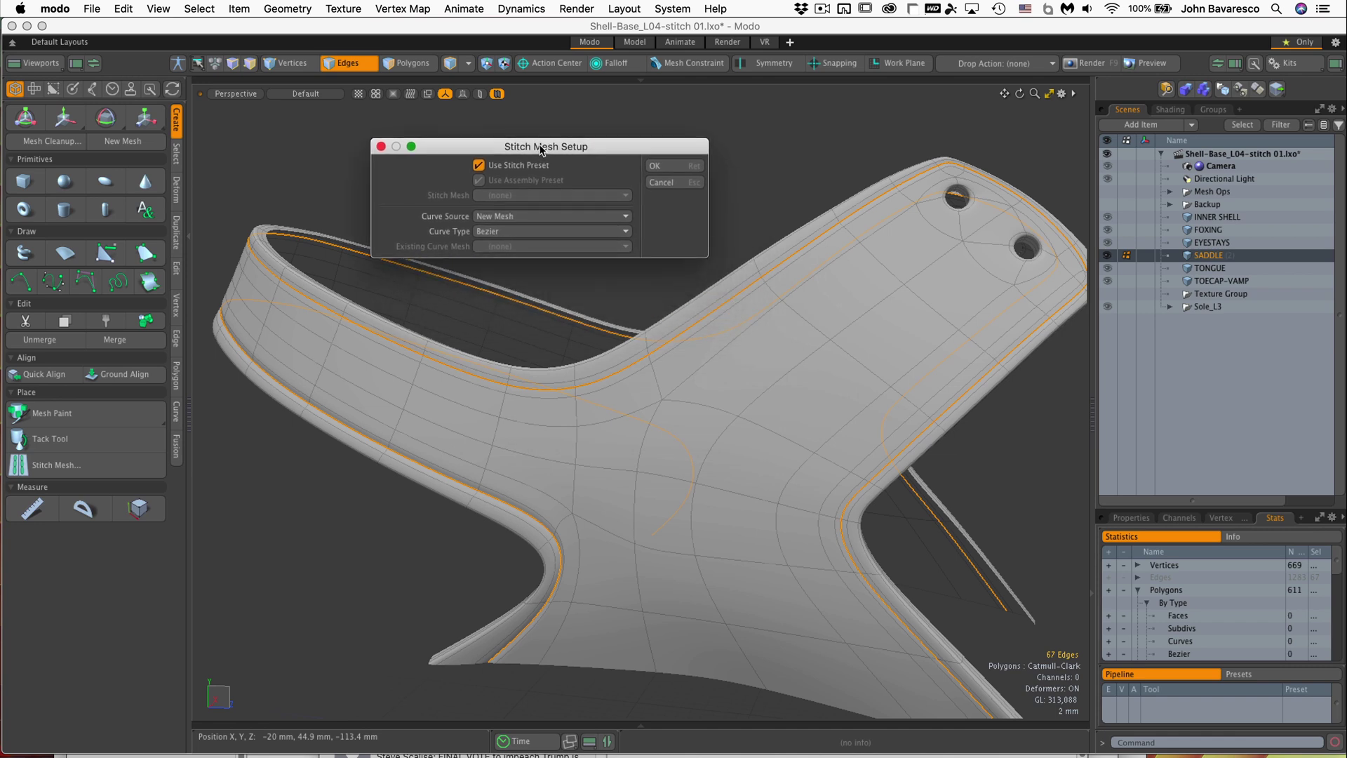
{"action": "left_click", "coordinate": [529, 218]}
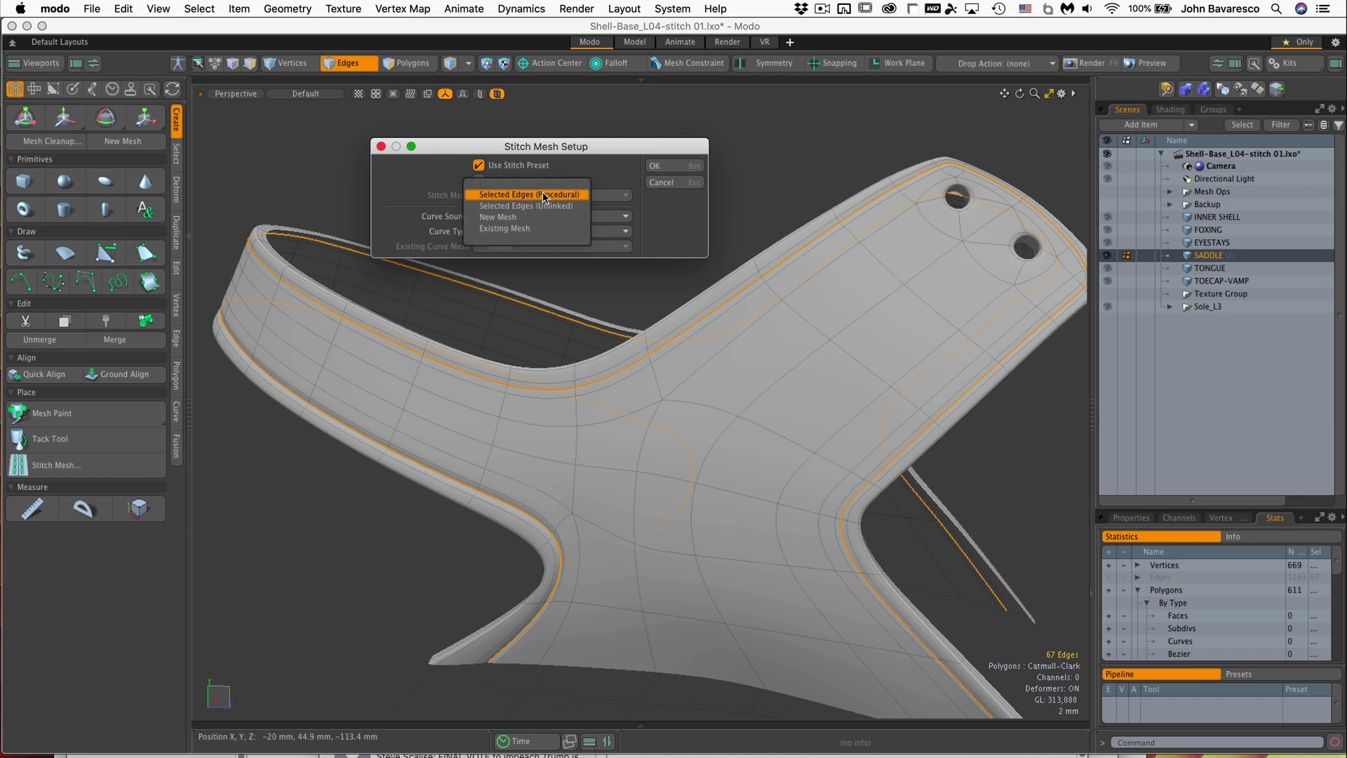
{"action": "left_click", "coordinate": [544, 197]}
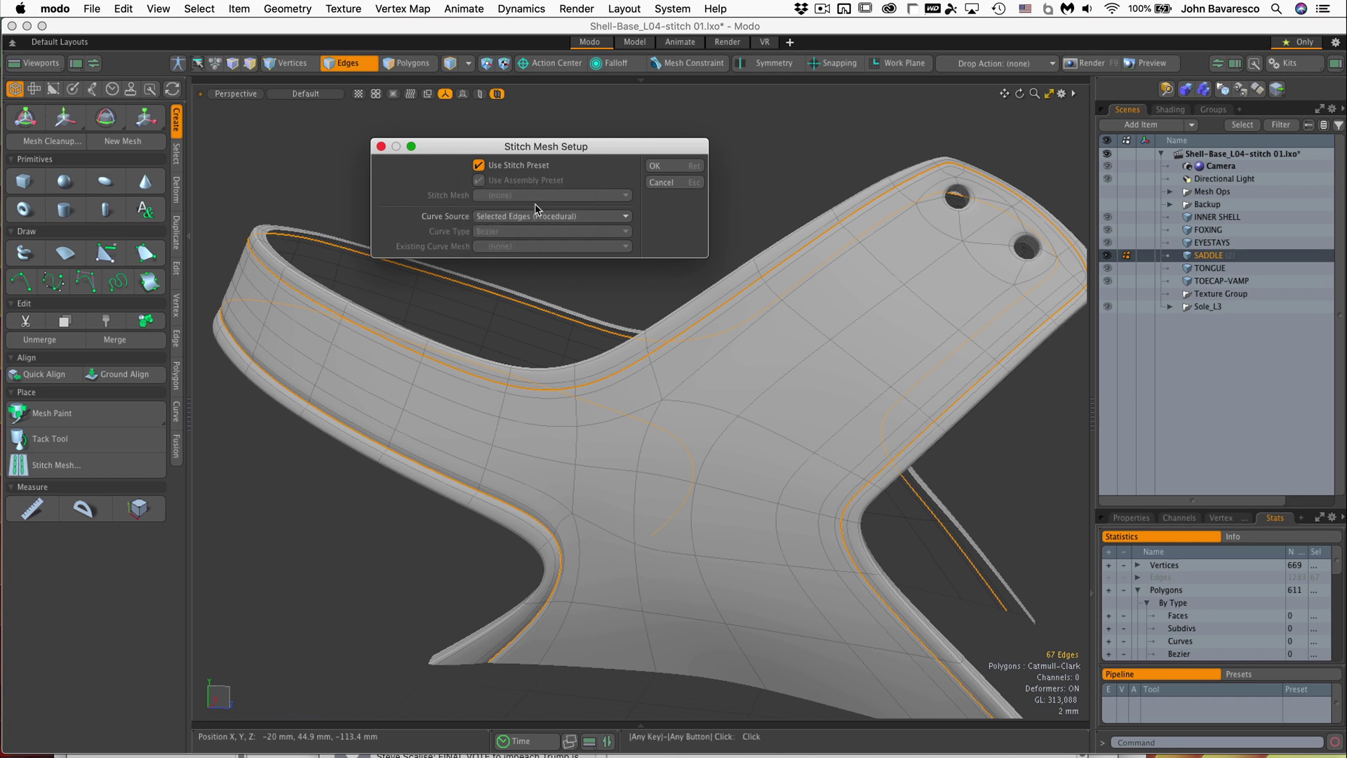
{"action": "left_click", "coordinate": [669, 171]}
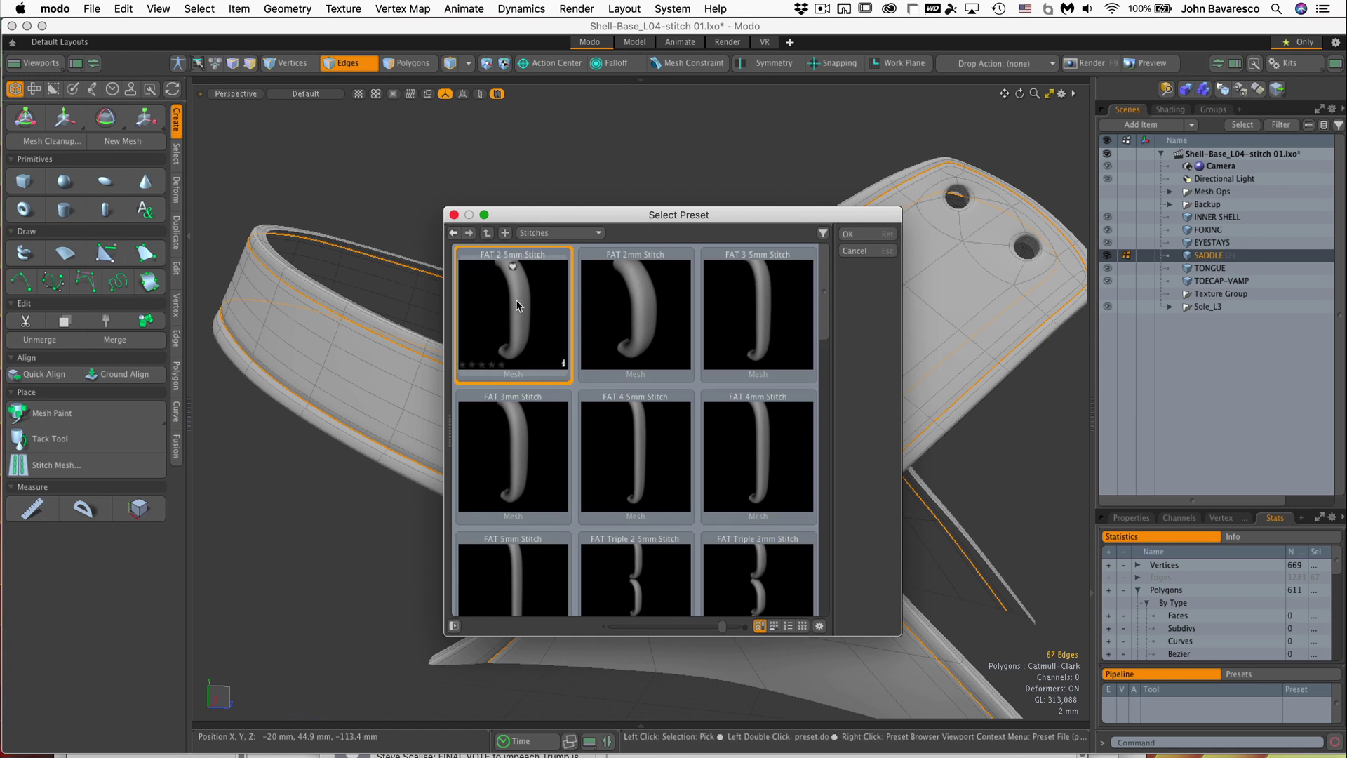
{"action": "left_click", "coordinate": [848, 235]}
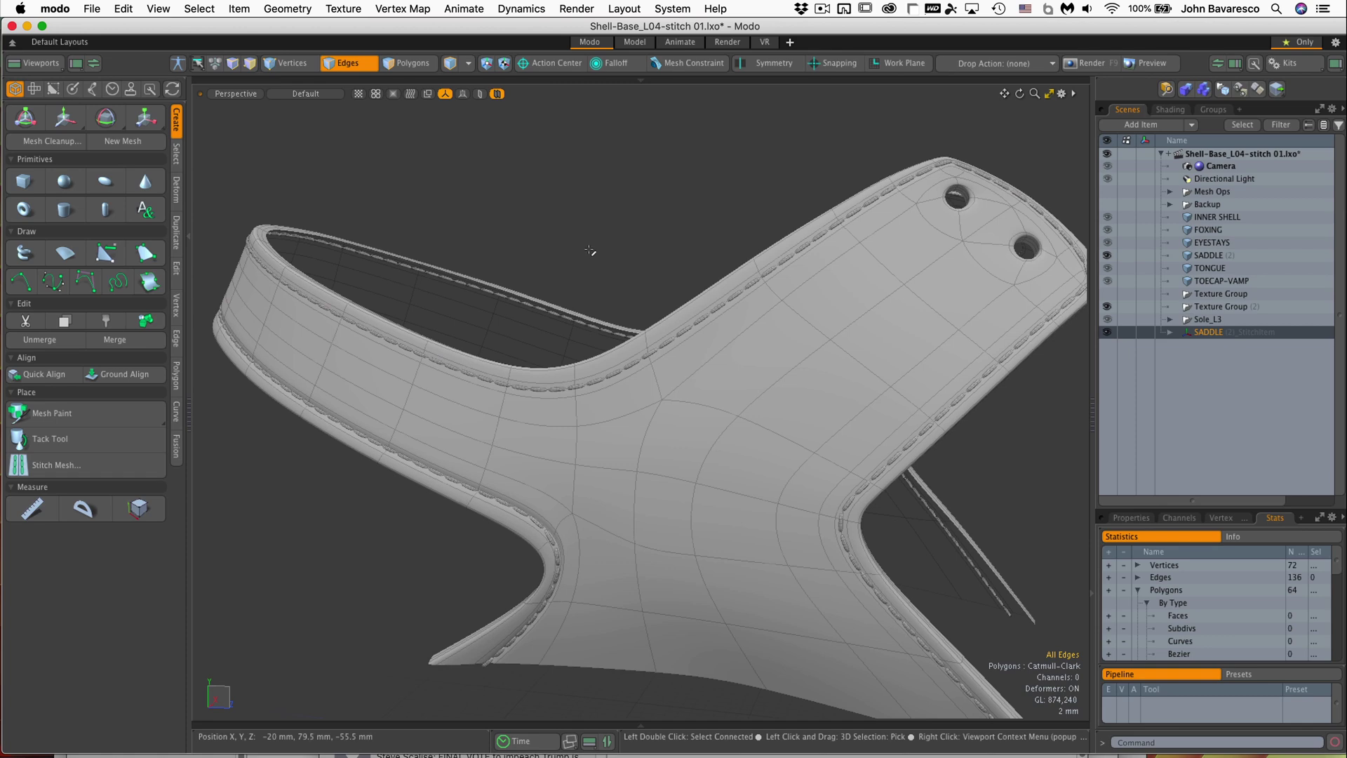
{"action": "left_click_drag", "start_coordinate": [713, 290], "coordinate": [621, 327], "text": "alt"}
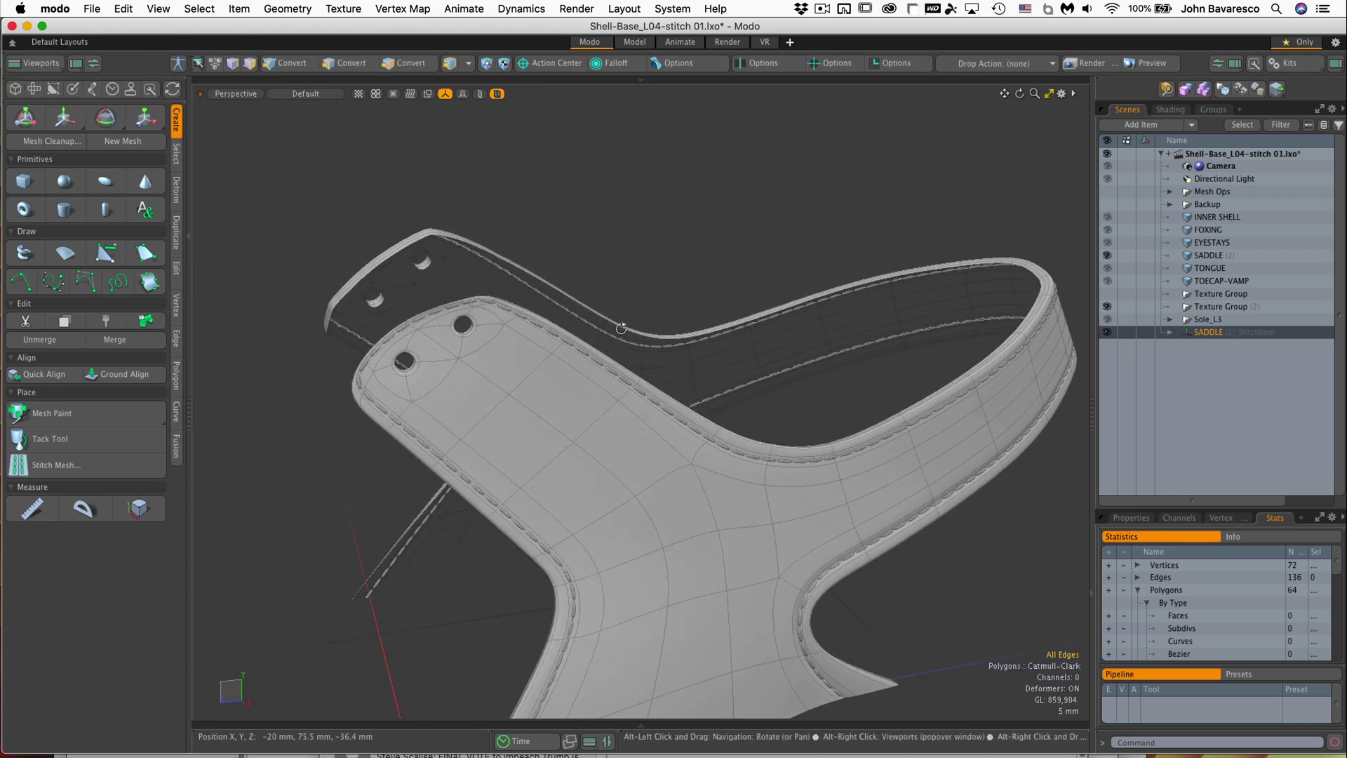